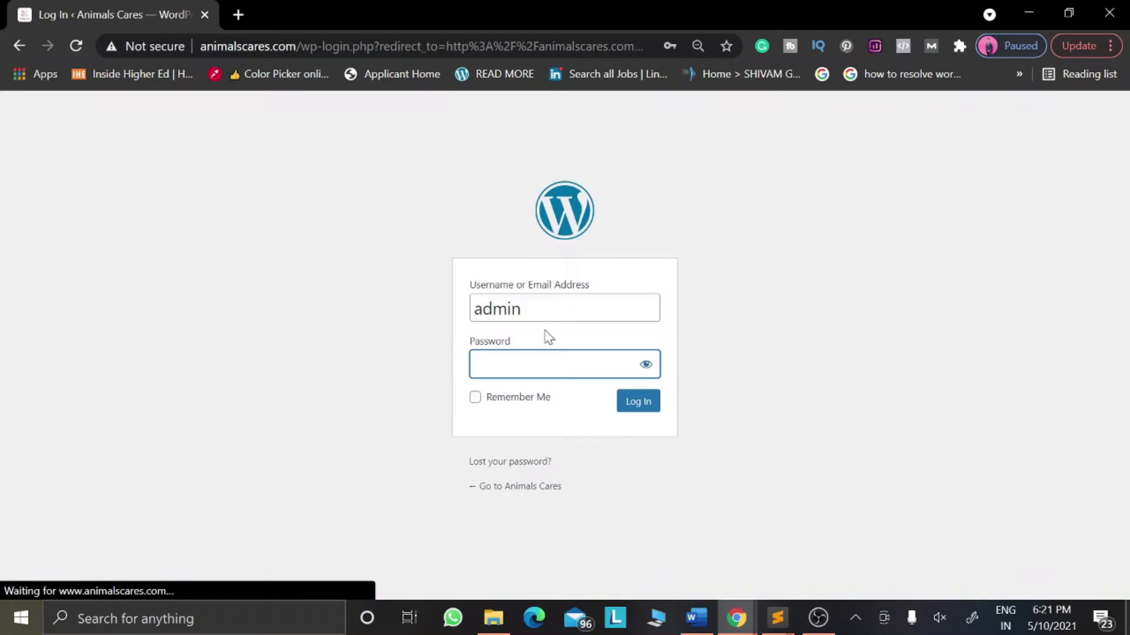
Fill in the account password for the admin user and log in to the WordPress dashboard.
{"action": "left_click", "coordinate": [550, 363]}
{"action": "left_click", "coordinate": [562, 391]}
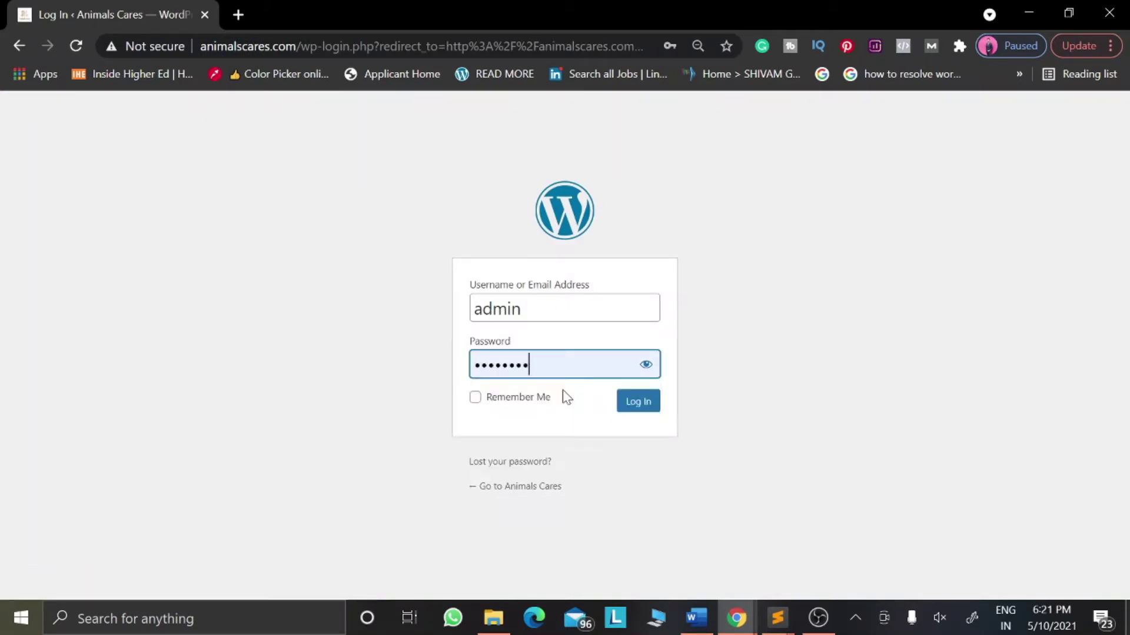
{"action": "left_click", "coordinate": [627, 405]}
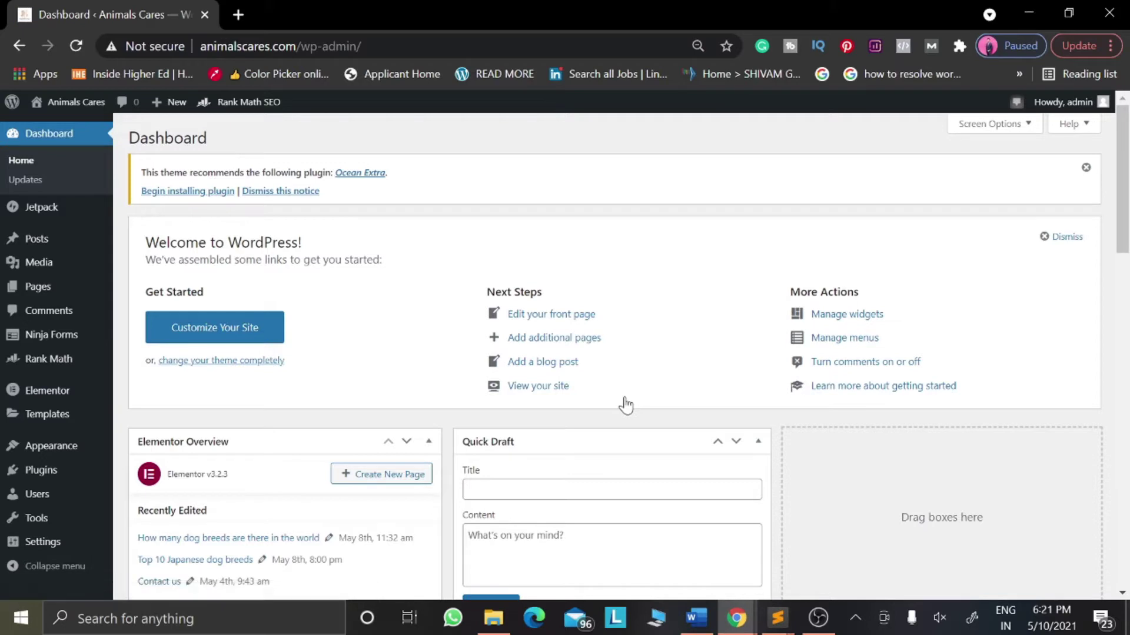
Open the upload form for adding a new plugin from a zip file.
{"action": "mouse_move", "coordinate": [56, 470]}
{"action": "left_click", "coordinate": [139, 472]}
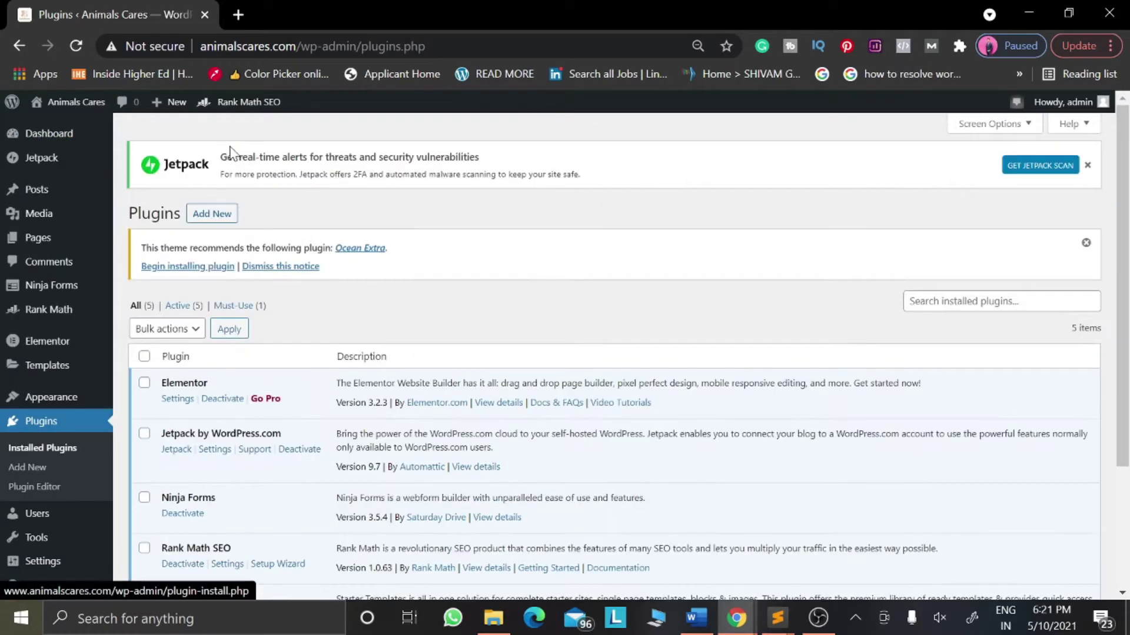
{"action": "left_click", "coordinate": [223, 215]}
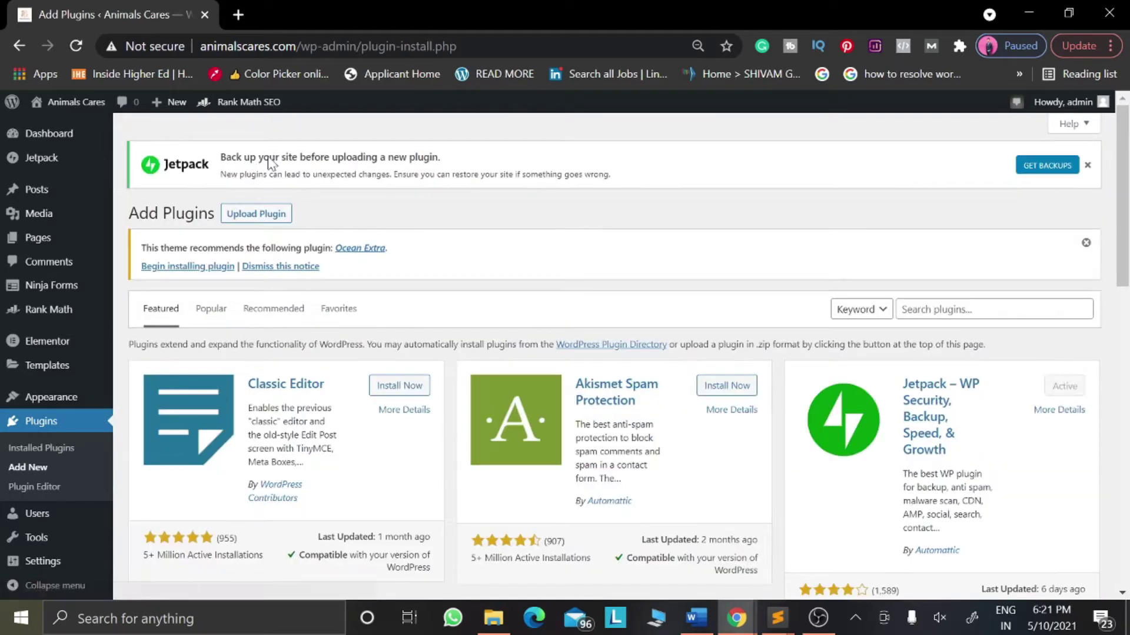
{"action": "left_click", "coordinate": [280, 217]}
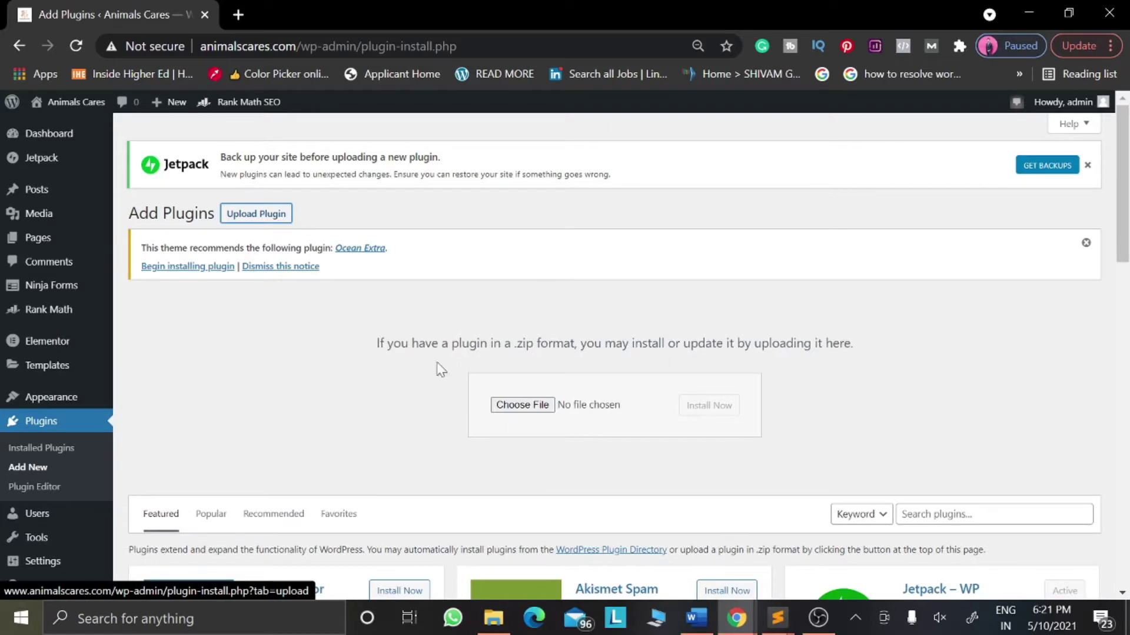
Try to install the plugin from codecanyon-r5rnhE07-laser-loader-stylish-progress-bar-preloader-file-and-license.zip on New Volume (A:).
{"action": "left_click", "coordinate": [537, 407]}
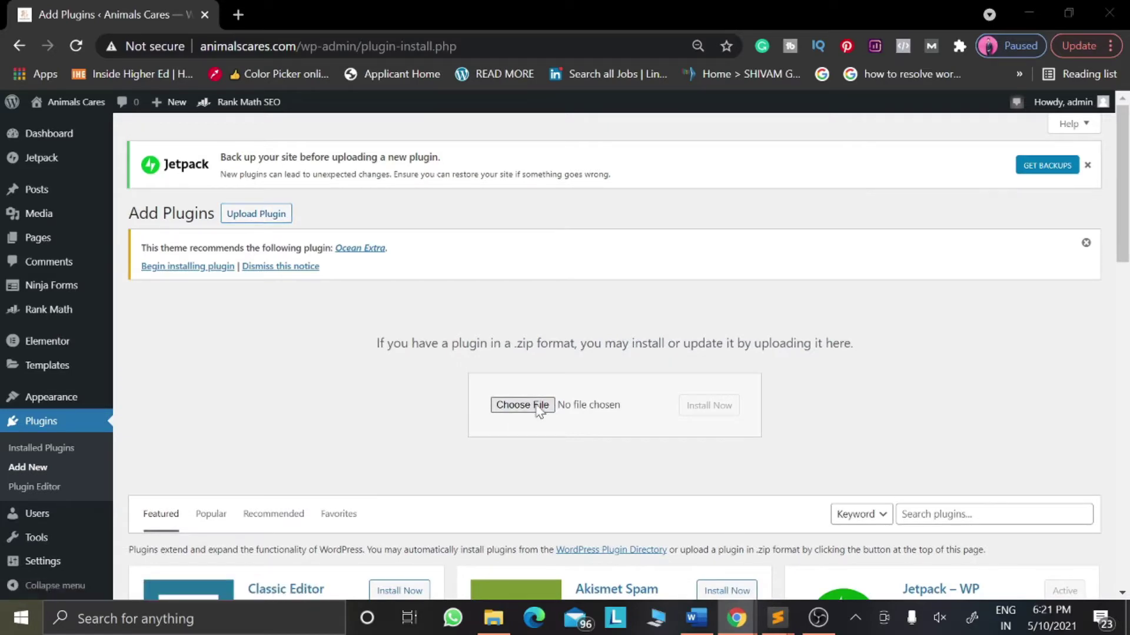
{"action": "scroll", "coordinate": [43, 269], "scroll_direction": "down", "scroll_amount": 1}
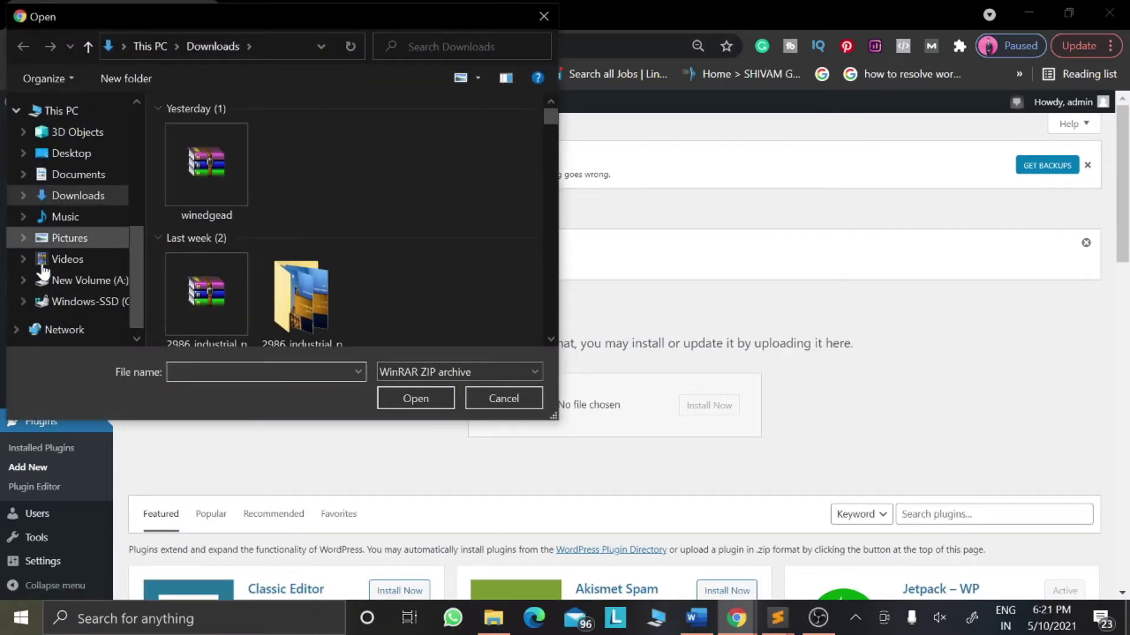
{"action": "left_click", "coordinate": [89, 282]}
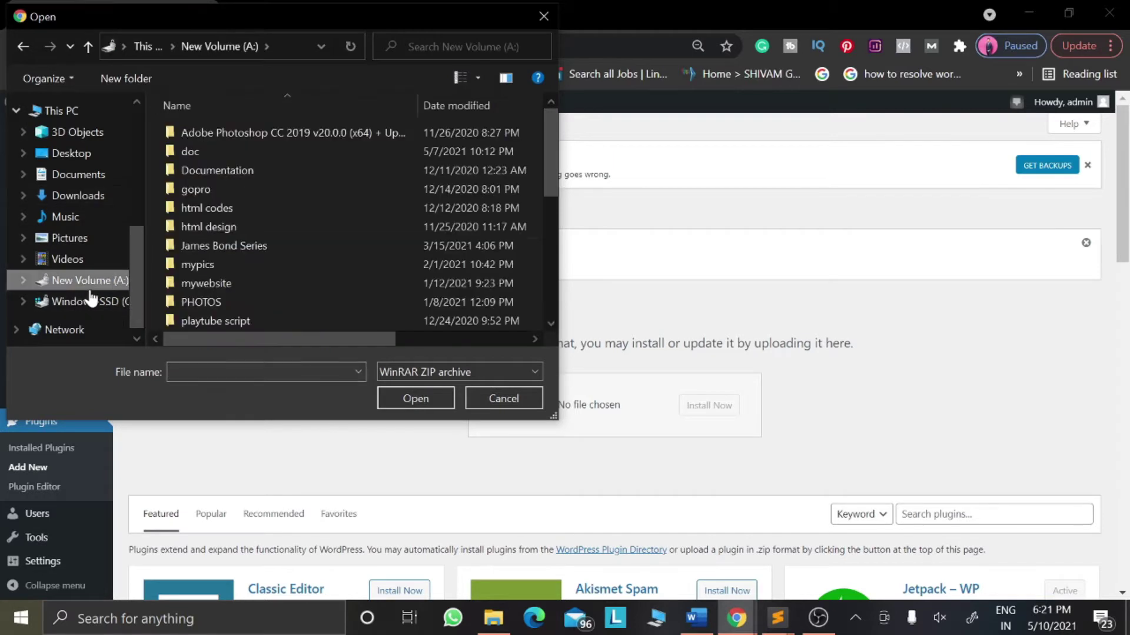
{"action": "scroll", "coordinate": [315, 323], "scroll_direction": "down", "scroll_amount": 5}
{"action": "left_click", "coordinate": [315, 322]}
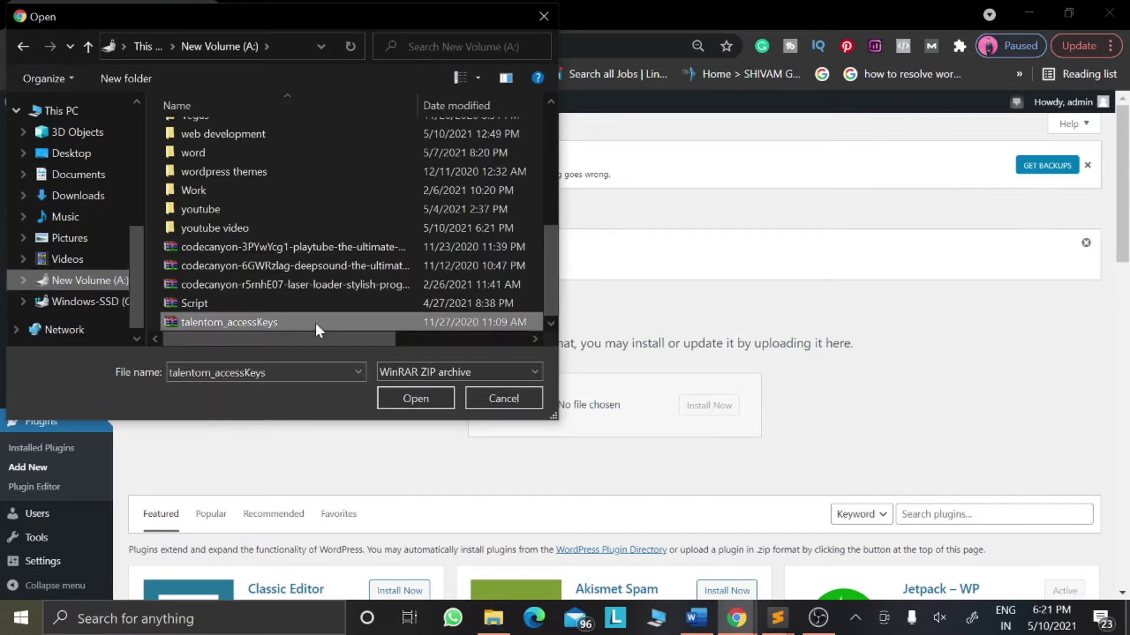
{"action": "left_click", "coordinate": [303, 284]}
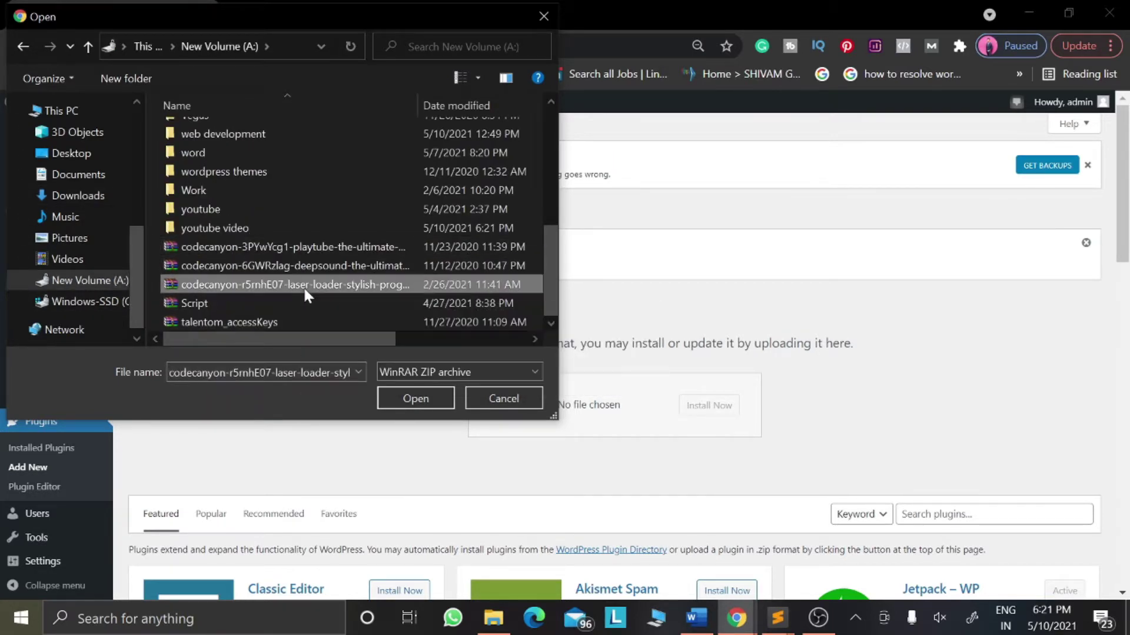
{"action": "left_click", "coordinate": [416, 399]}
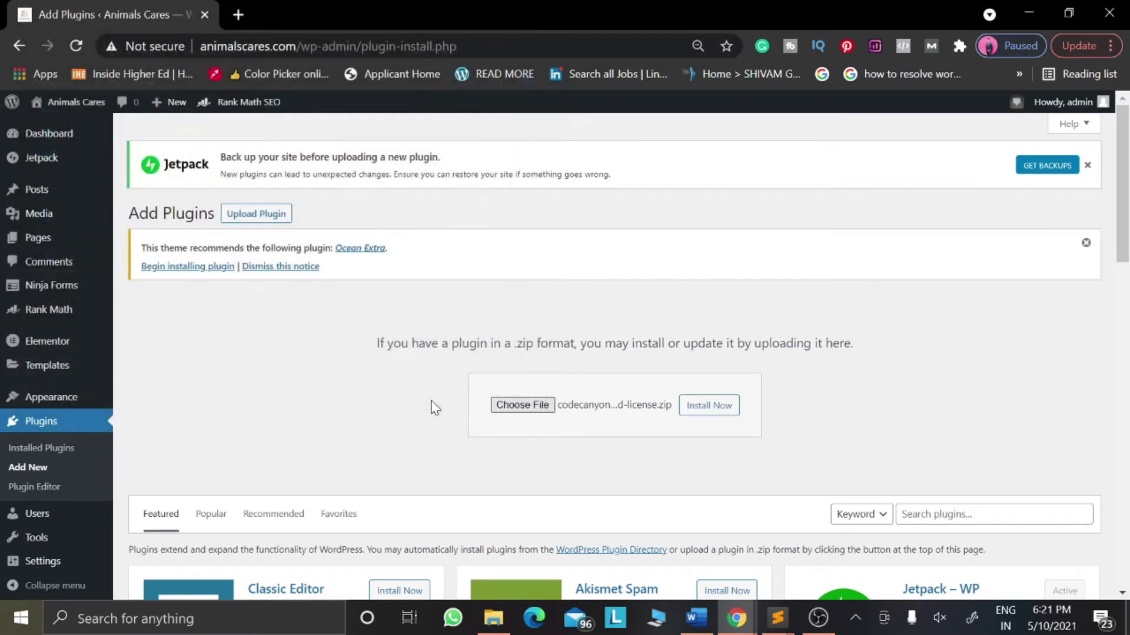
{"action": "left_click", "coordinate": [718, 410]}
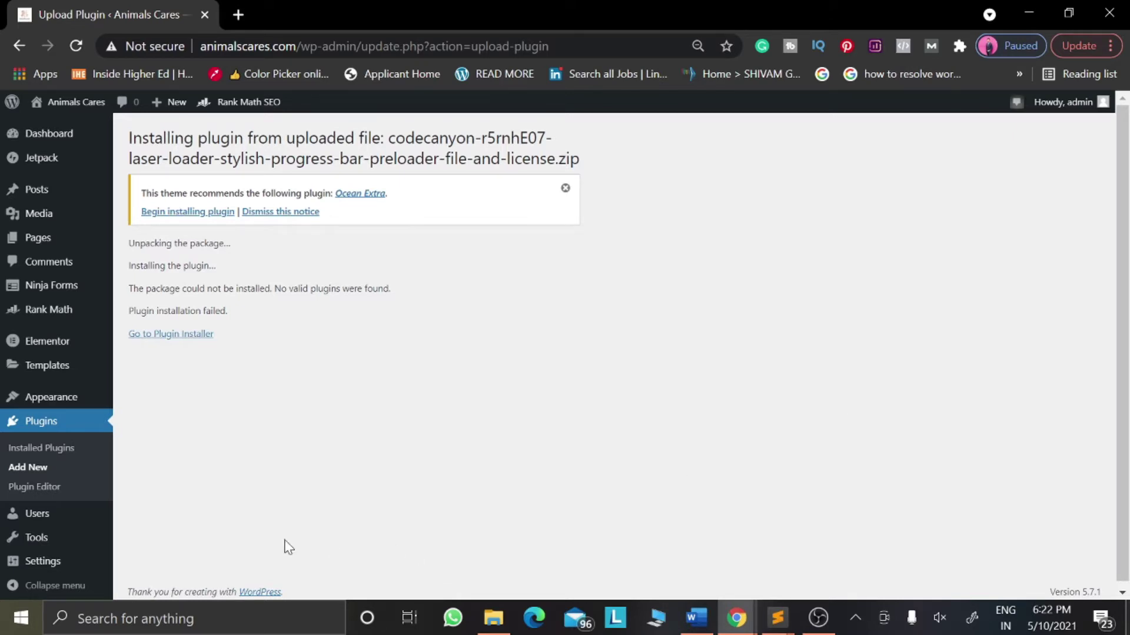
Return to adding plugins and reopen the zip upload form.
{"action": "left_click", "coordinate": [178, 339]}
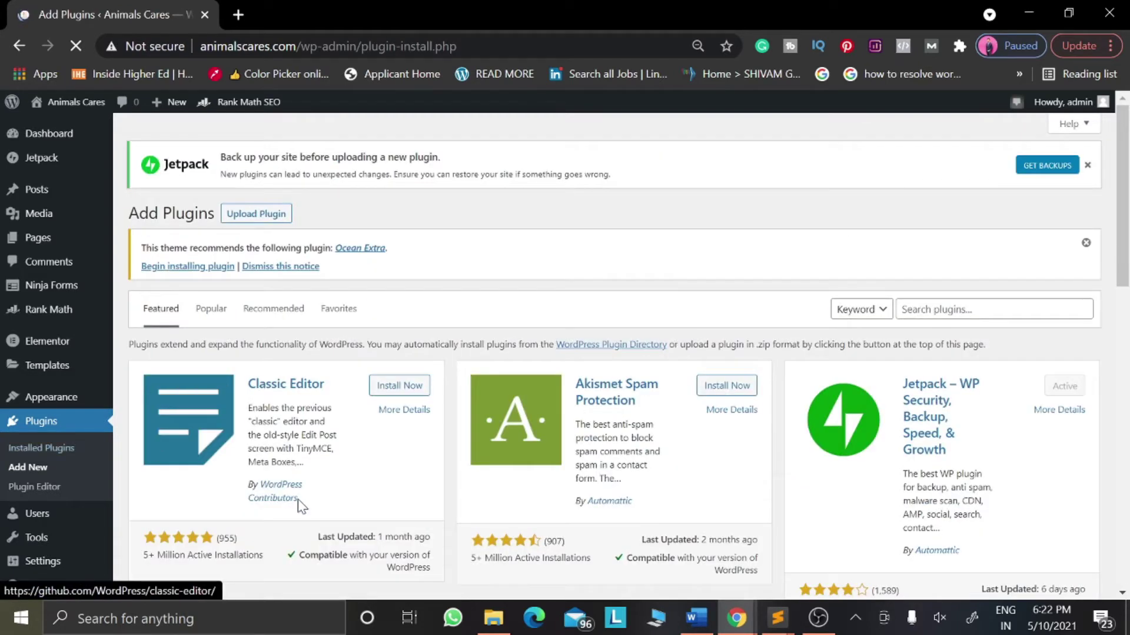
{"action": "right_click", "coordinate": [299, 500]}
{"action": "left_click", "coordinate": [33, 443]}
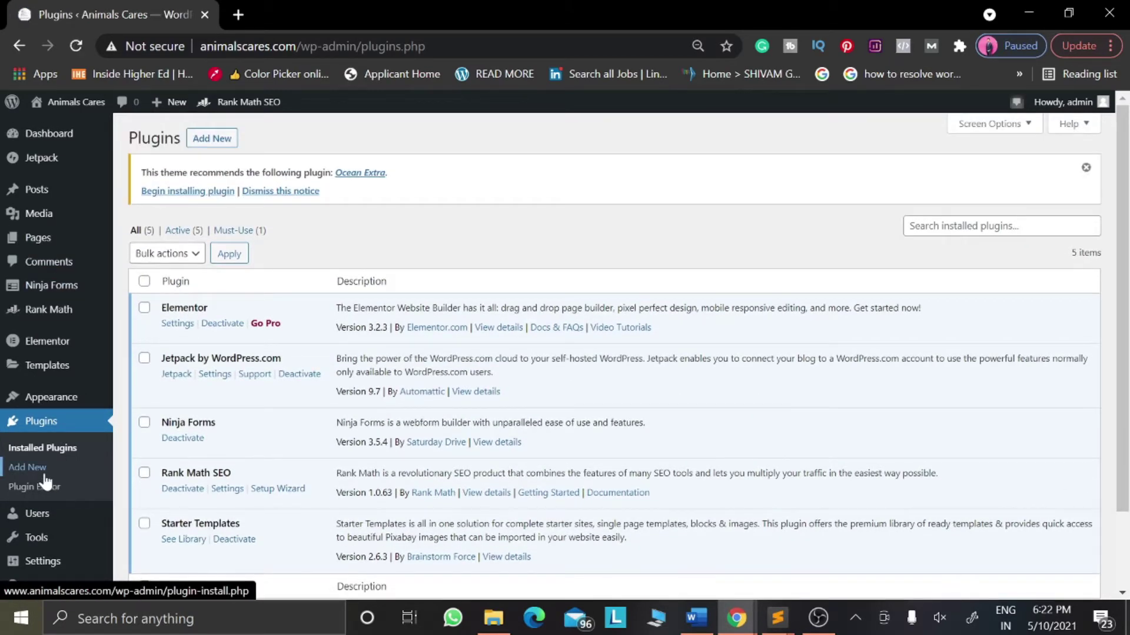
{"action": "left_click", "coordinate": [45, 473]}
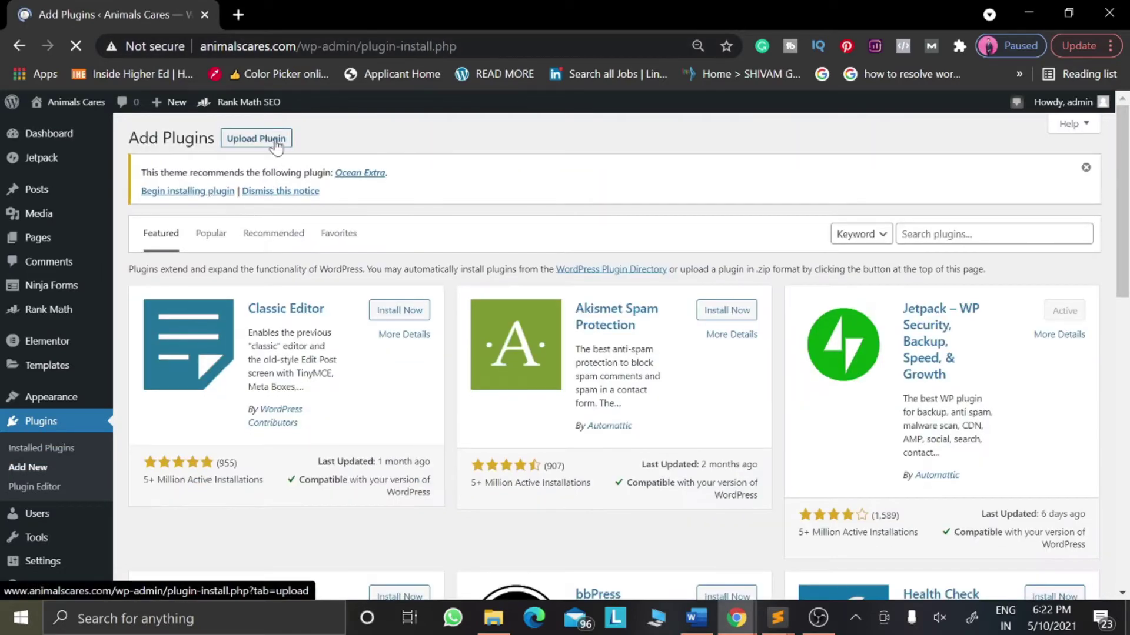
{"action": "left_click", "coordinate": [274, 140]}
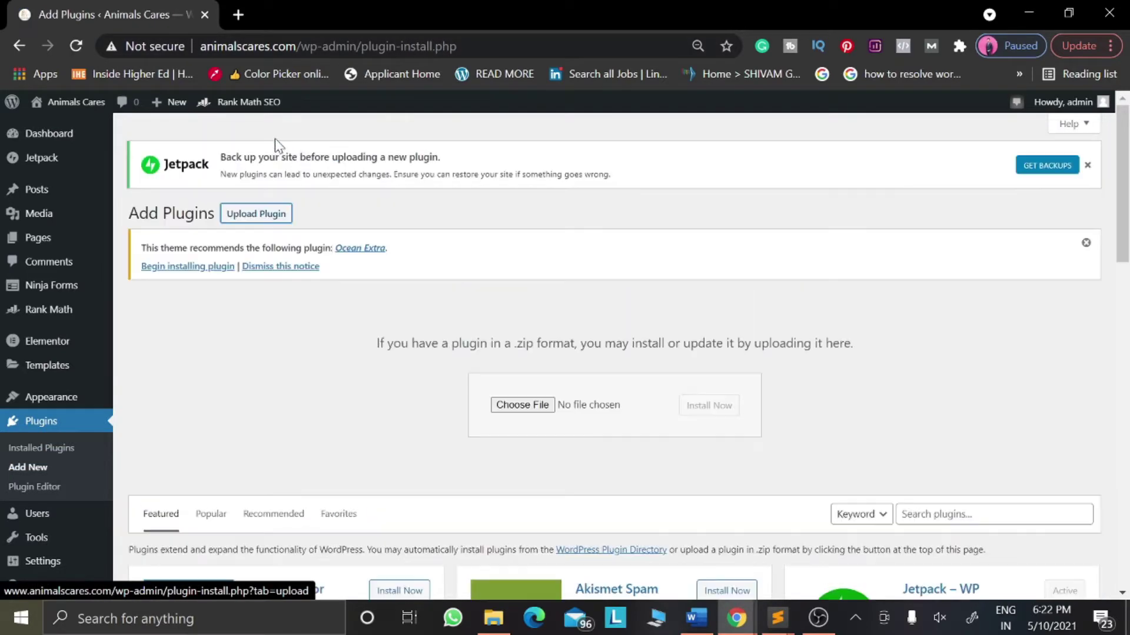
Switch to File Explorer and extract the codecanyon-r5rnhE07 laser-loader archive directly into New Volume (A:).
{"action": "left_click", "coordinate": [495, 619]}
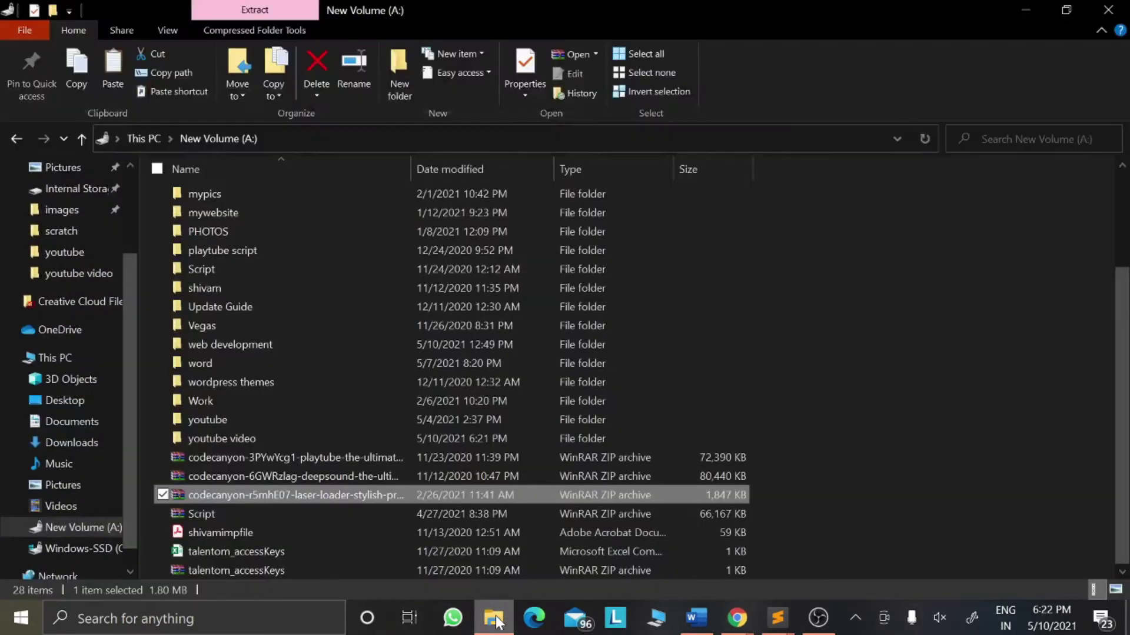
{"action": "right_click", "coordinate": [195, 496]}
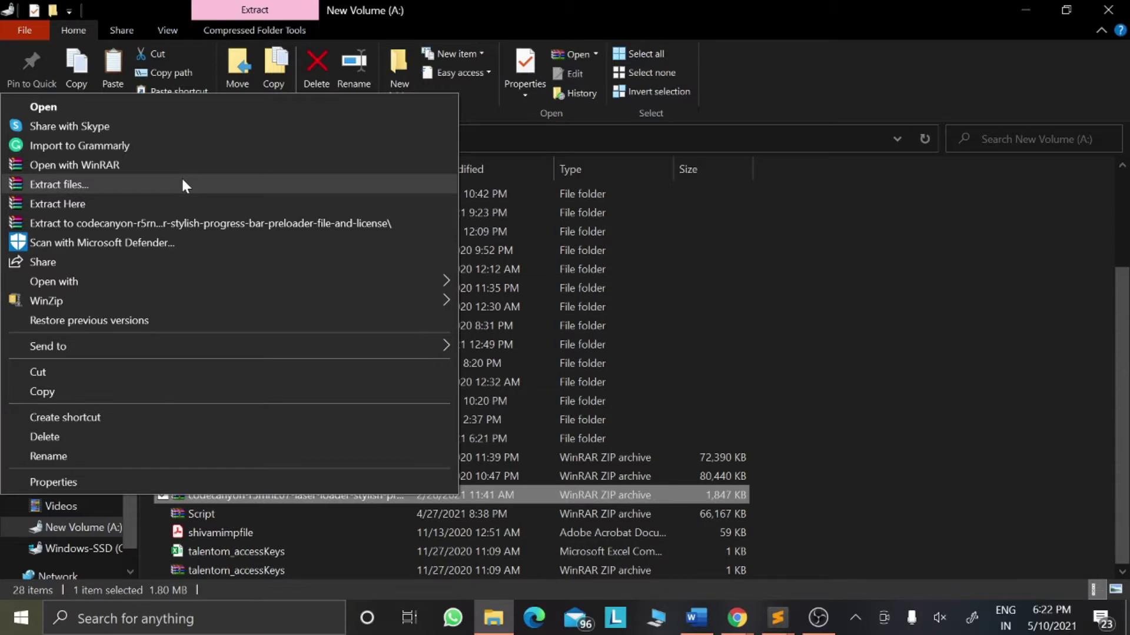
{"action": "left_click", "coordinate": [154, 205]}
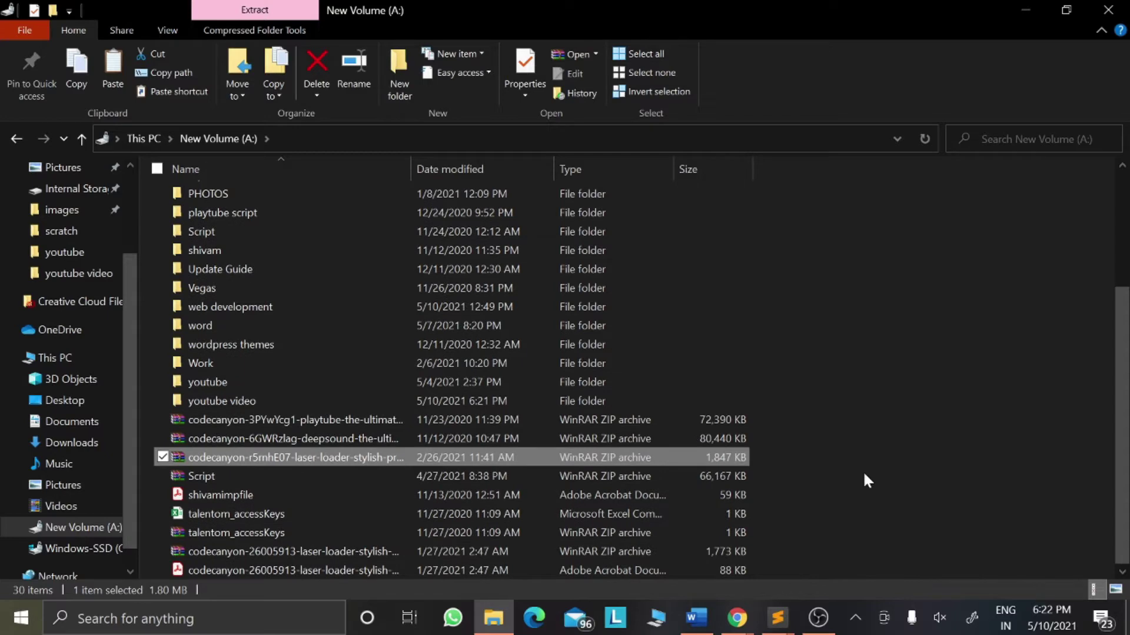
Open the codecanyon-r5rnhE07 laser-loader archive in WinRAR and open the zip nested inside it.
{"action": "scroll", "coordinate": [864, 474], "scroll_direction": "up", "scroll_amount": 2}
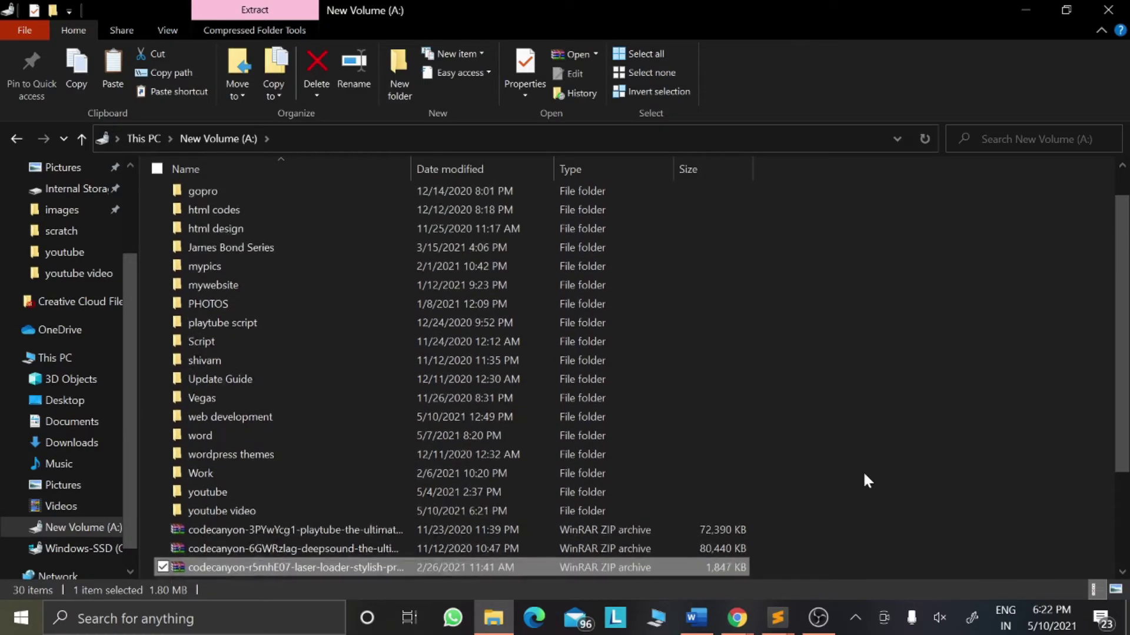
{"action": "scroll", "coordinate": [865, 480], "scroll_direction": "down", "scroll_amount": 2}
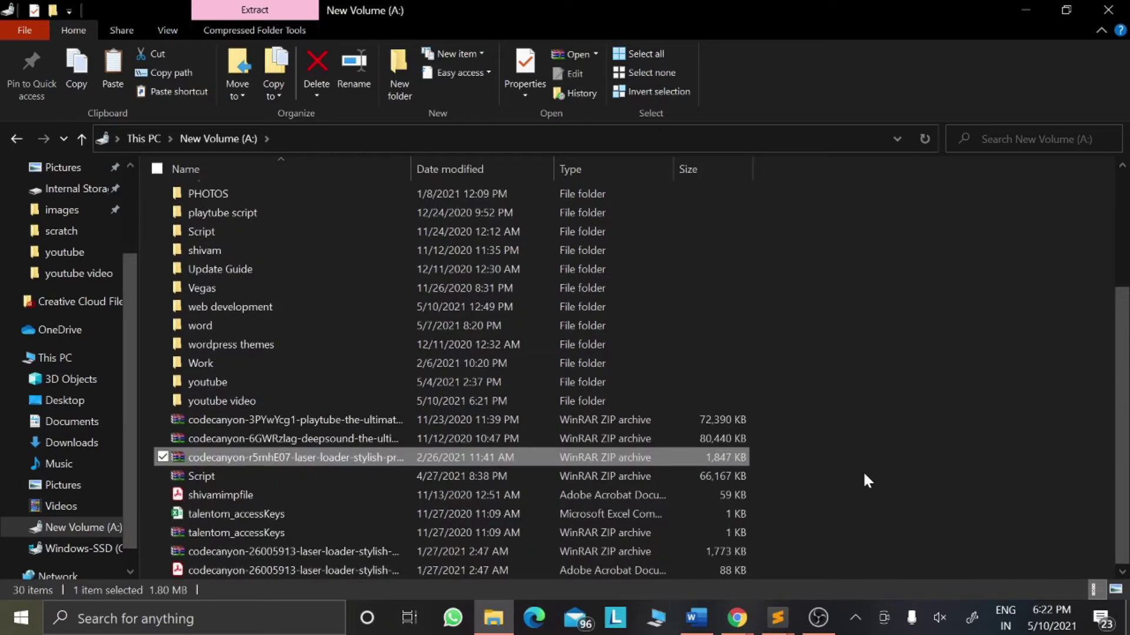
{"action": "scroll", "coordinate": [864, 475], "scroll_direction": "up", "scroll_amount": 2}
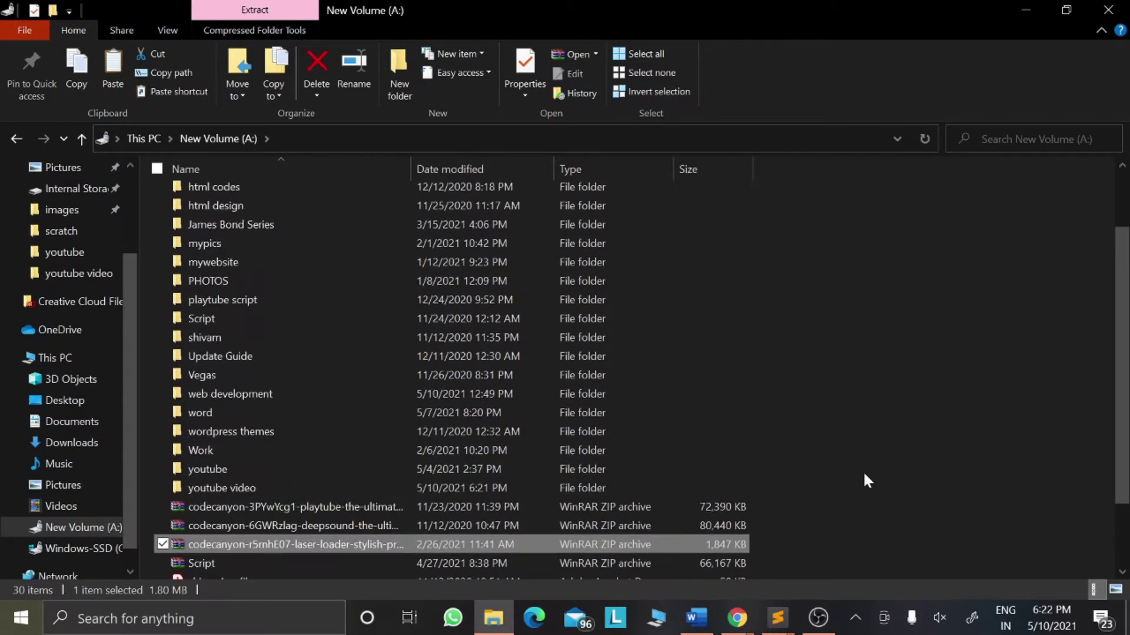
{"action": "scroll", "coordinate": [864, 475], "scroll_direction": "up", "scroll_amount": 2}
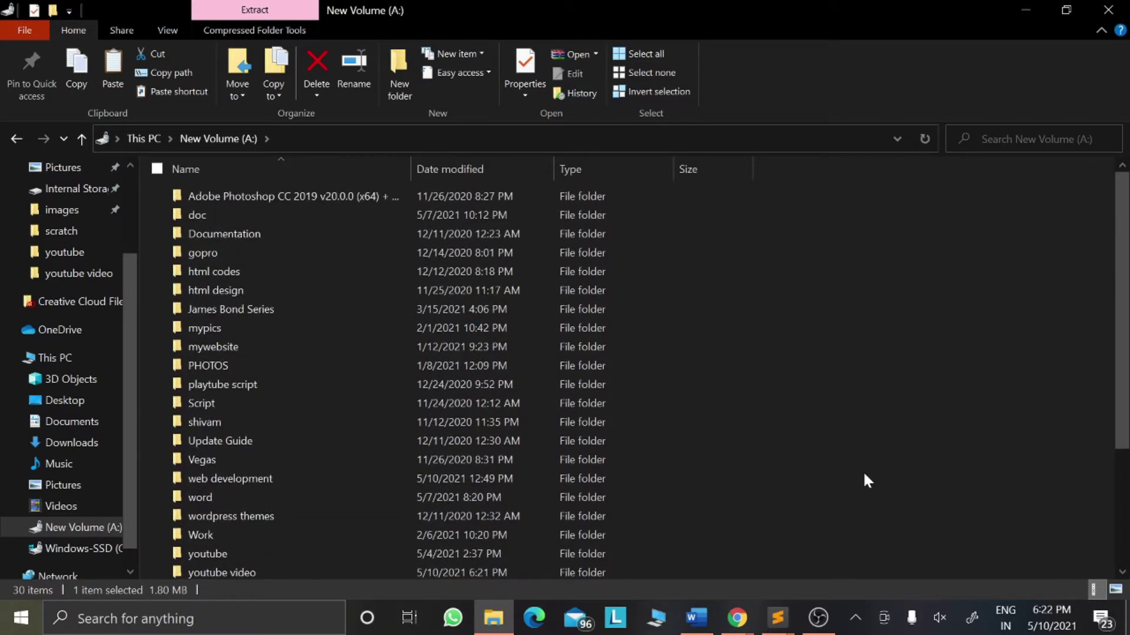
{"action": "scroll", "coordinate": [865, 480], "scroll_direction": "down", "scroll_amount": 3}
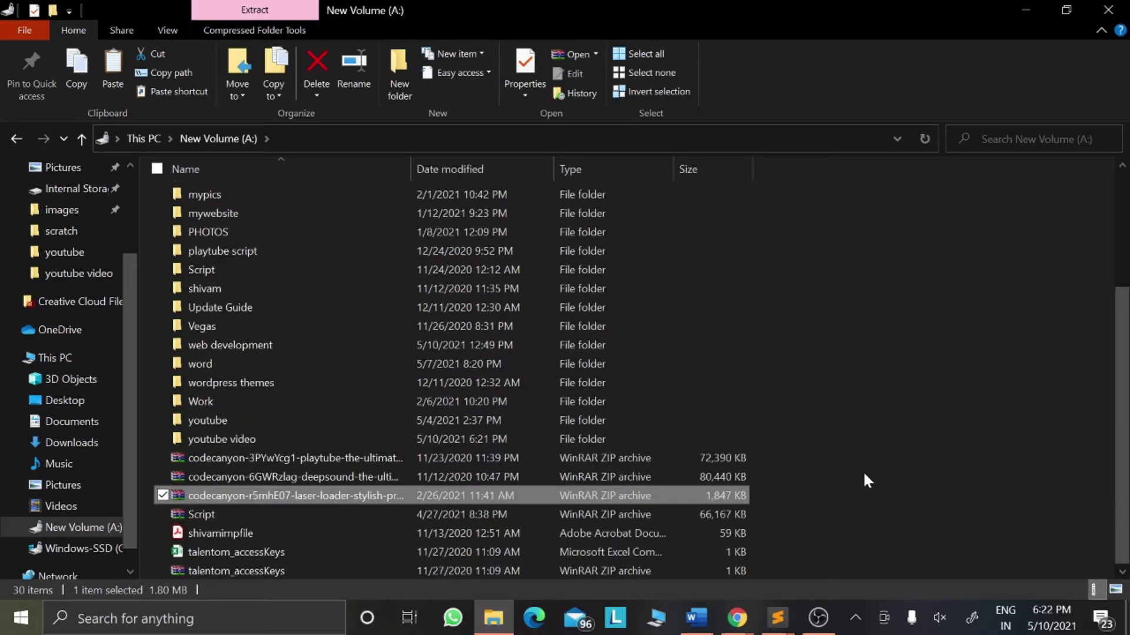
{"action": "scroll", "coordinate": [862, 471], "scroll_direction": "down", "scroll_amount": 1}
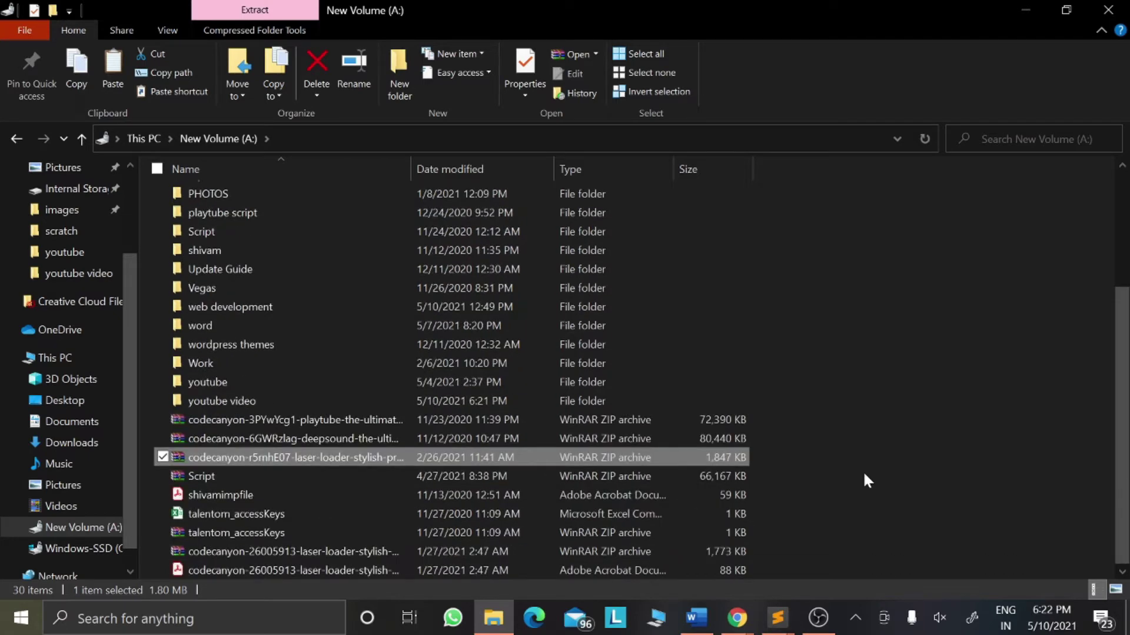
{"action": "right_click", "coordinate": [407, 457]}
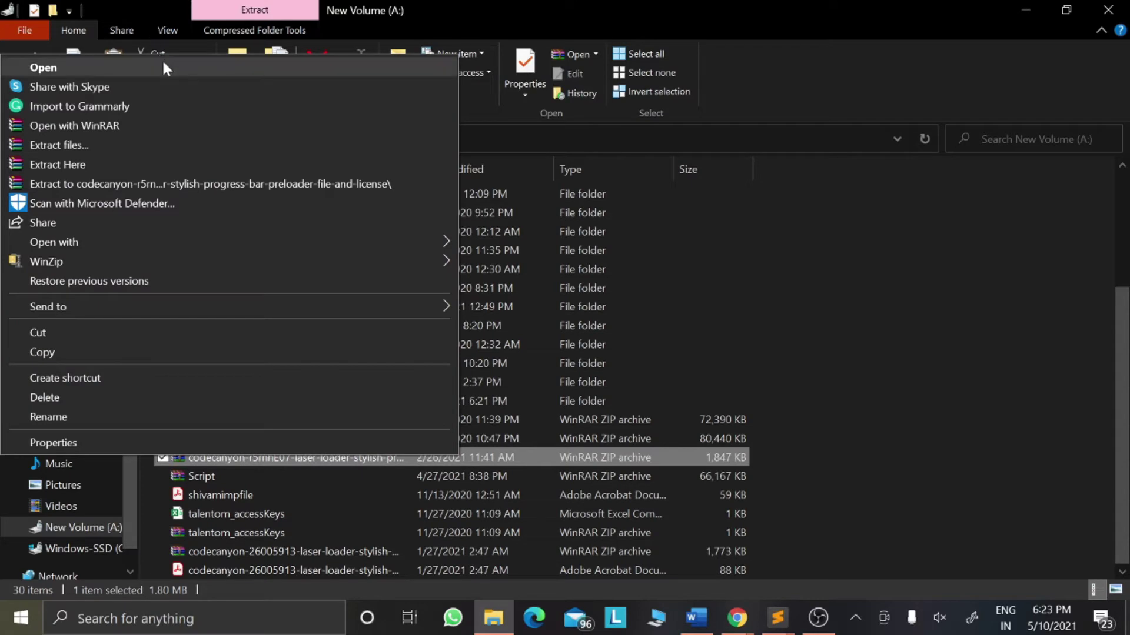
{"action": "left_click", "coordinate": [162, 60]}
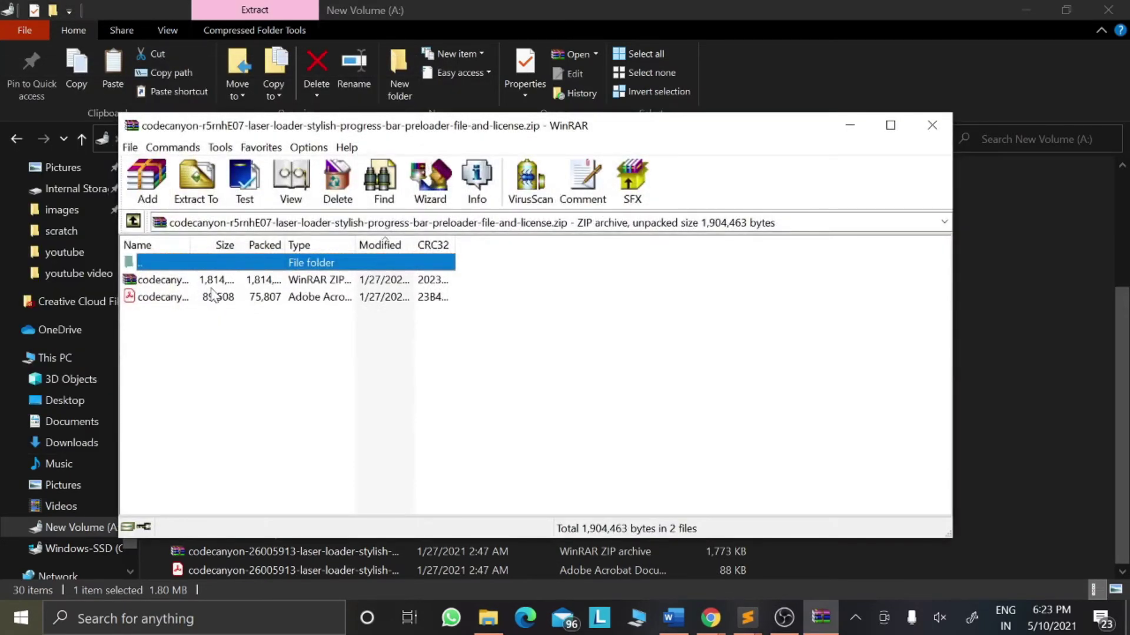
{"action": "left_click", "coordinate": [213, 281]}
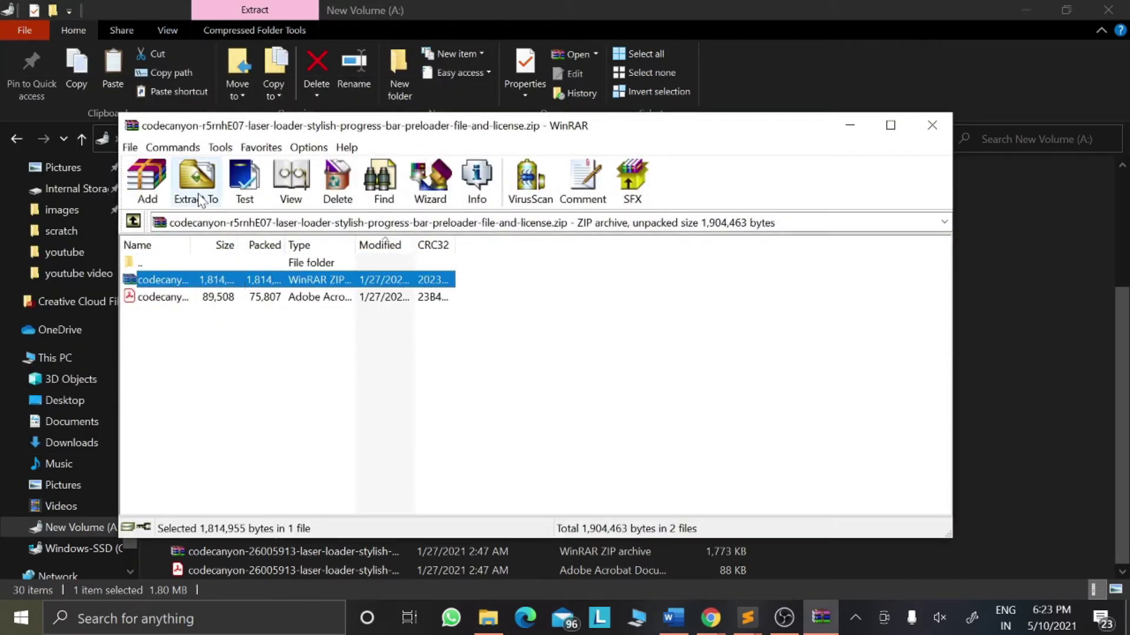
{"action": "double_click", "coordinate": [234, 281]}
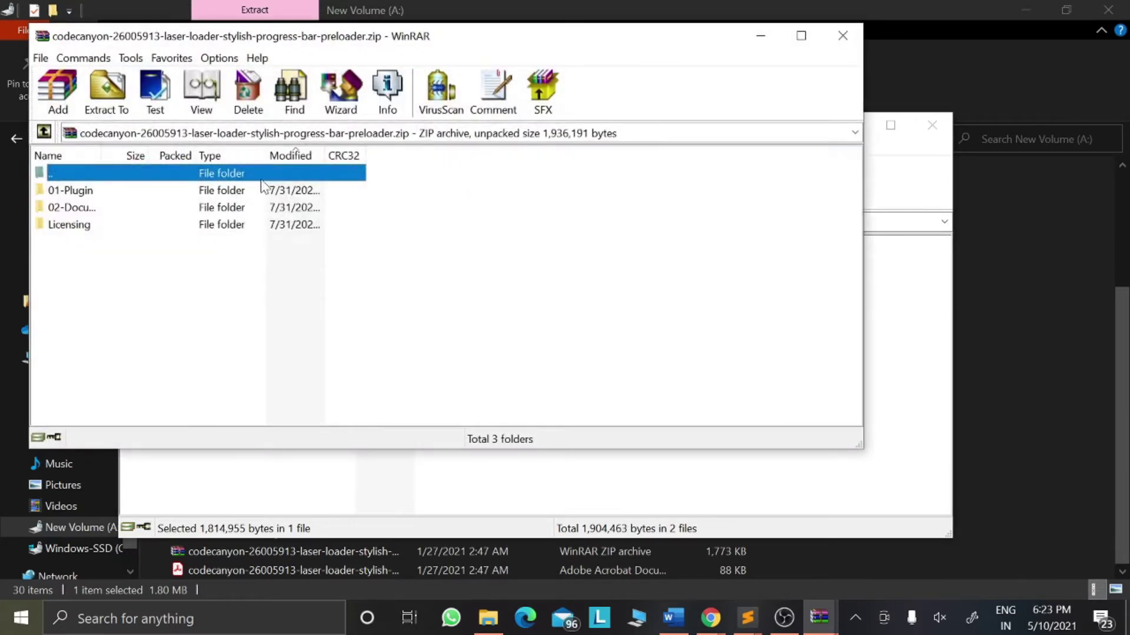
Extract the 01-Plugin folder to the suggested destination path and close both archive windows.
{"action": "left_click", "coordinate": [259, 190]}
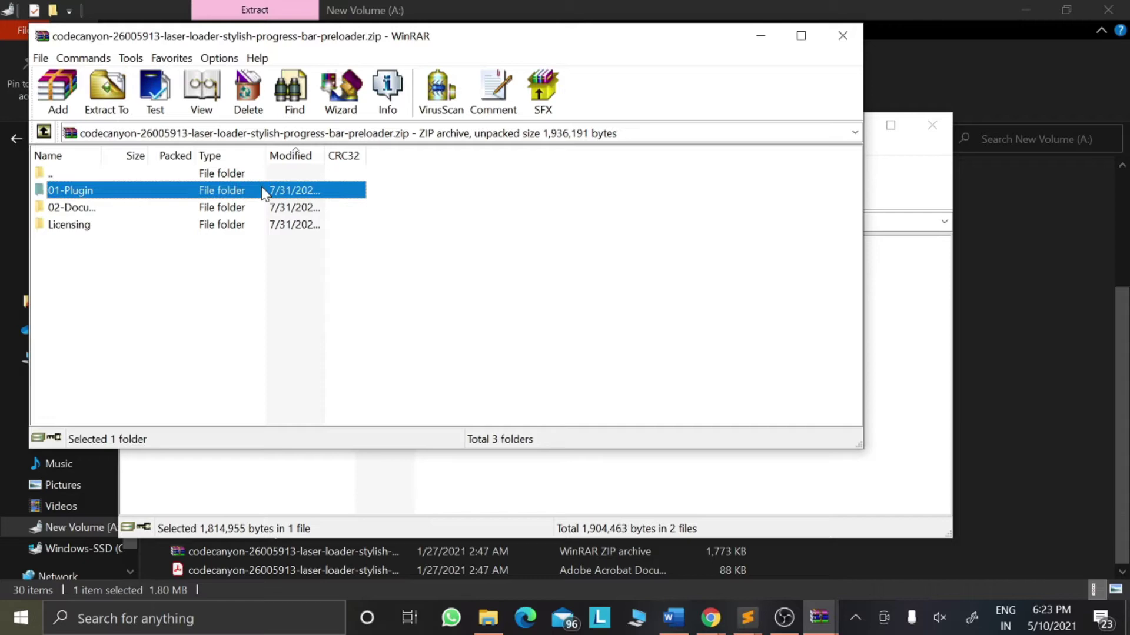
{"action": "left_click", "coordinate": [116, 77]}
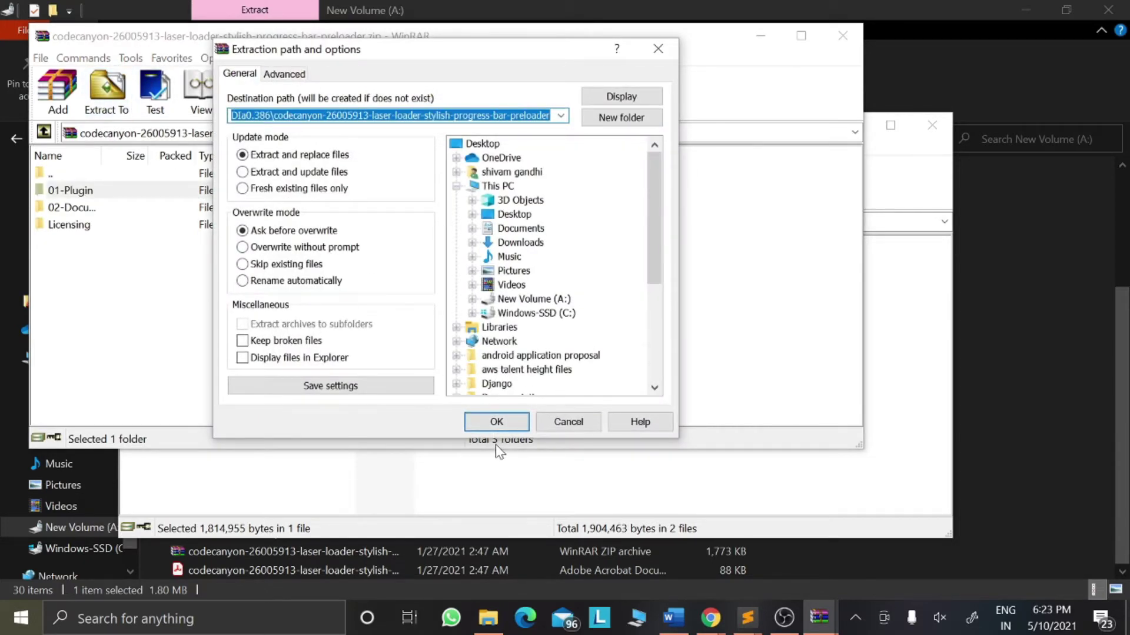
{"action": "left_click", "coordinate": [517, 423]}
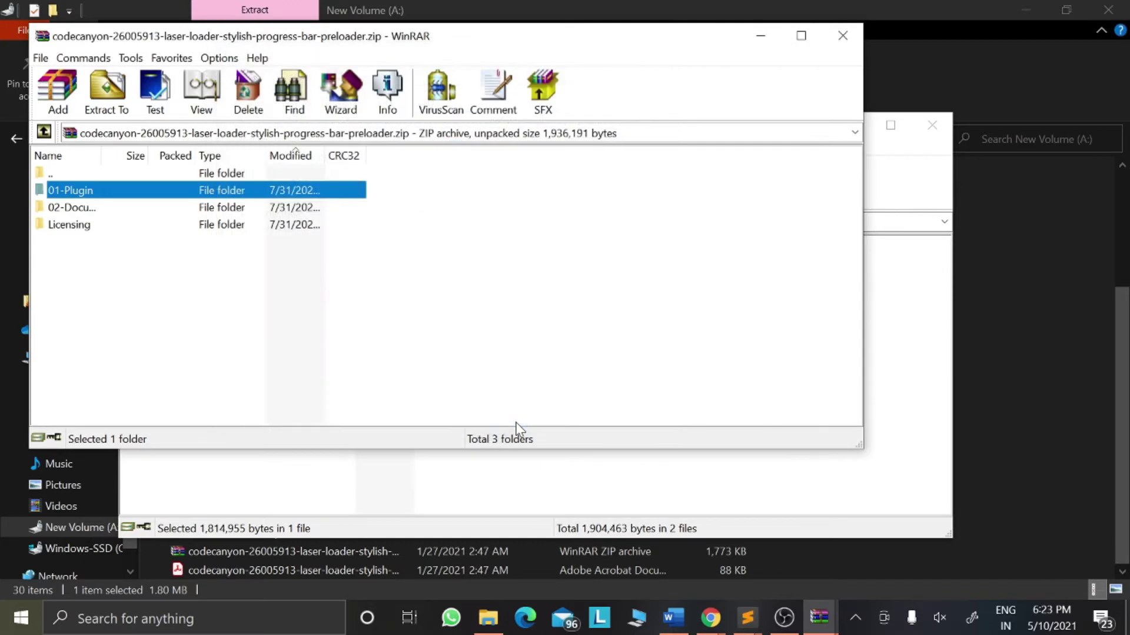
{"action": "left_click", "coordinate": [845, 41]}
{"action": "left_click", "coordinate": [923, 118]}
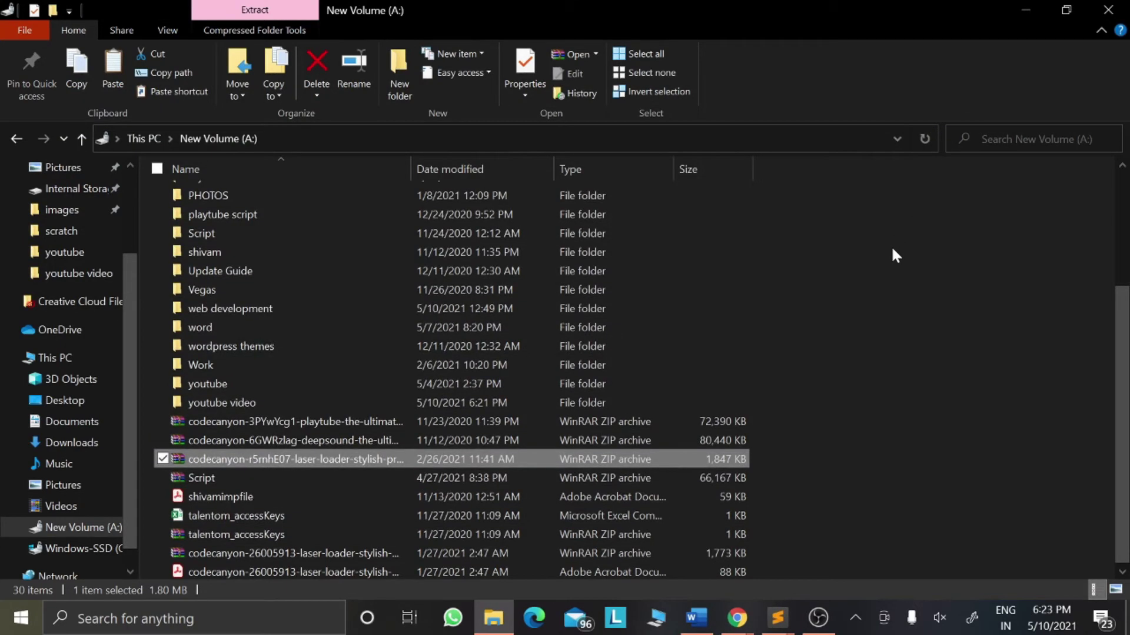
Extract the codecanyon-r5rnhE07 laser-loader archive directly into New Volume (A:) again, replacing the existing zip and license PDF.
{"action": "scroll", "coordinate": [891, 245], "scroll_direction": "up", "scroll_amount": 2}
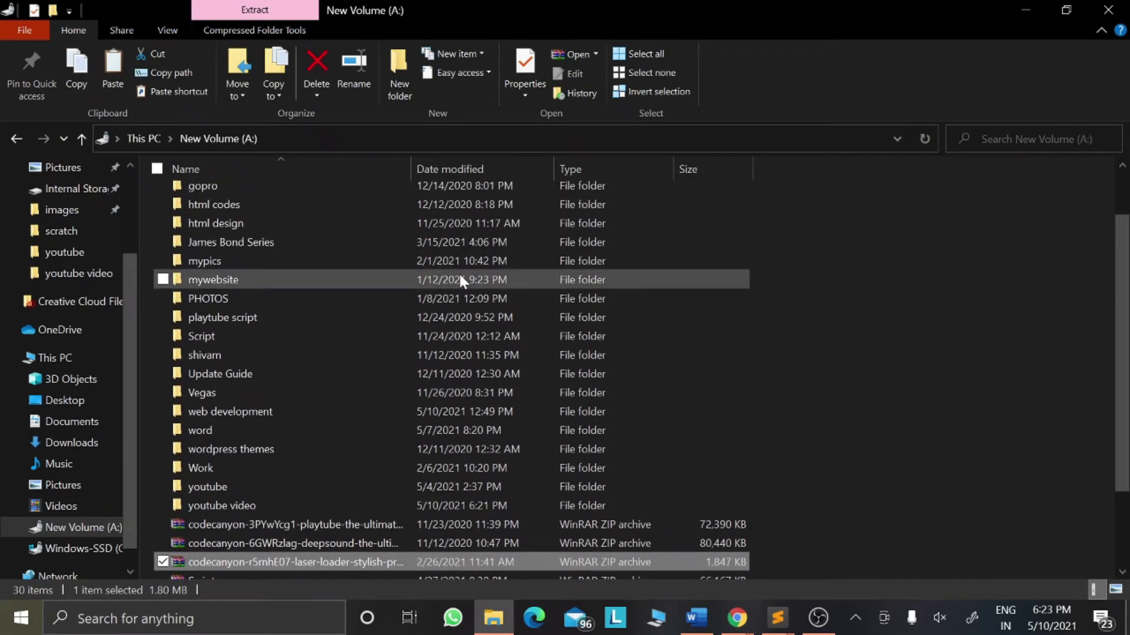
{"action": "scroll", "coordinate": [501, 464], "scroll_direction": "down", "scroll_amount": 2}
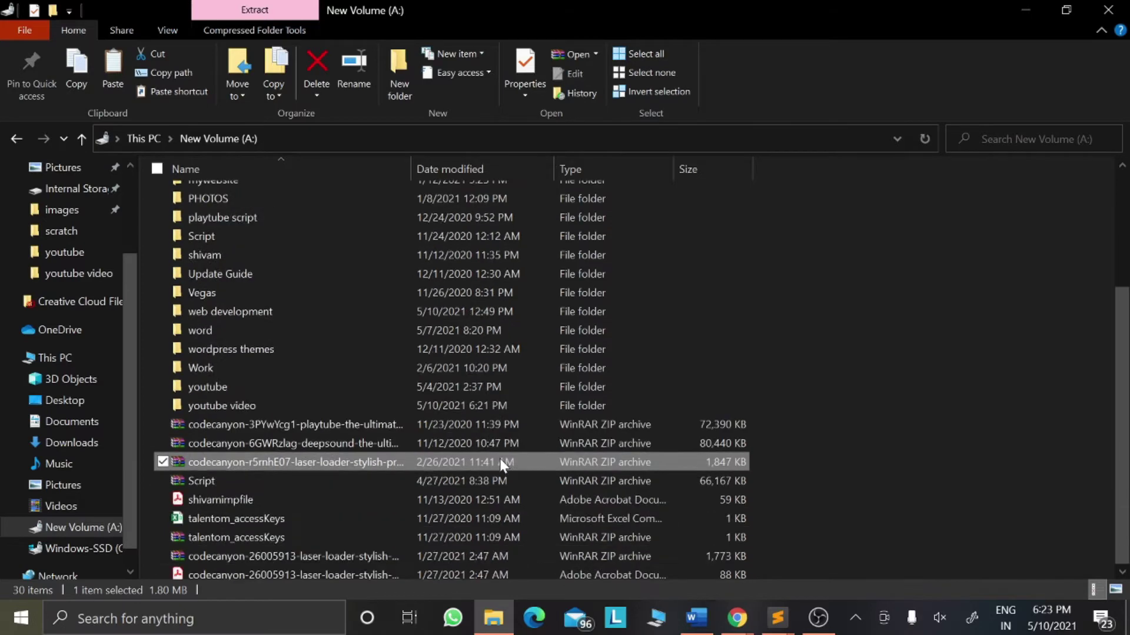
{"action": "scroll", "coordinate": [501, 464], "scroll_direction": "up", "scroll_amount": 3}
{"action": "scroll", "coordinate": [502, 465], "scroll_direction": "down", "scroll_amount": 3}
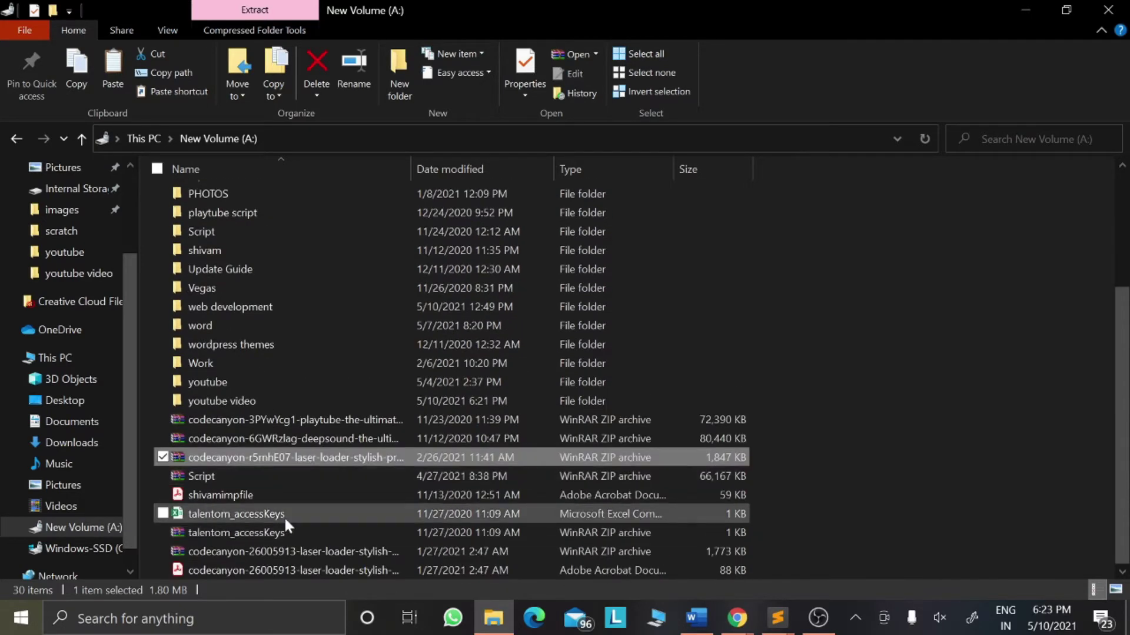
{"action": "right_click", "coordinate": [352, 457]}
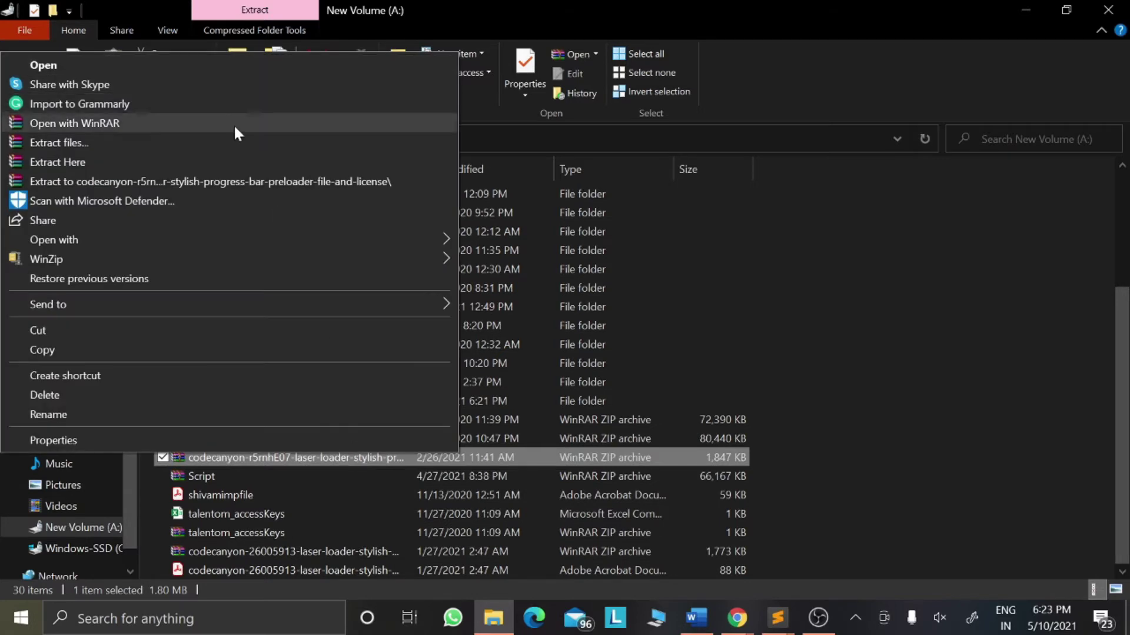
{"action": "left_click", "coordinate": [239, 158]}
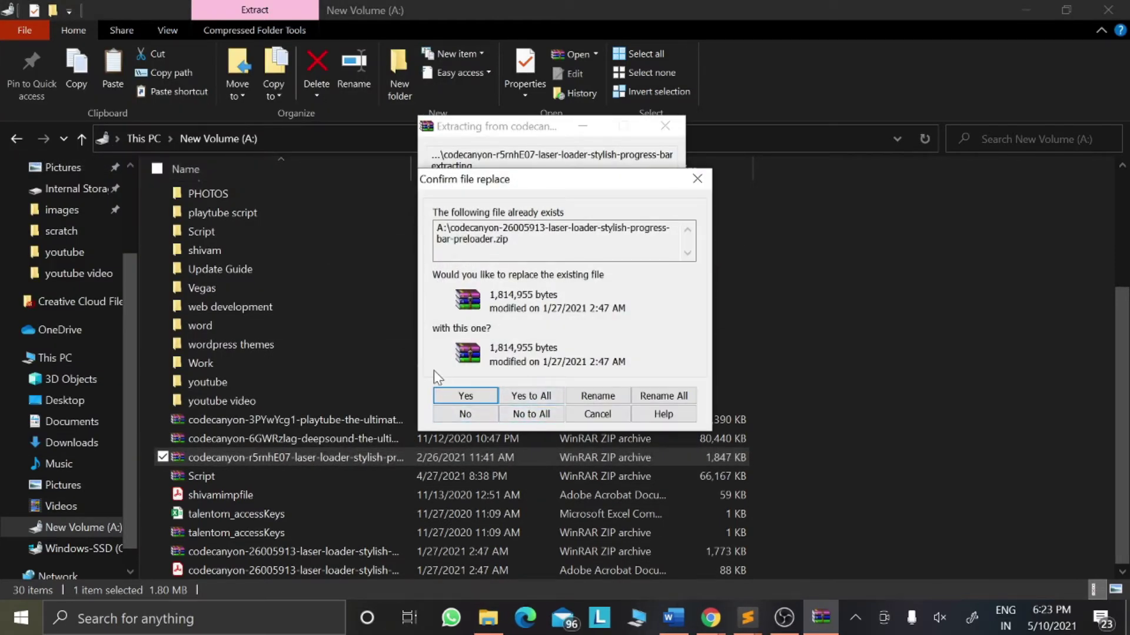
{"action": "left_click", "coordinate": [474, 400]}
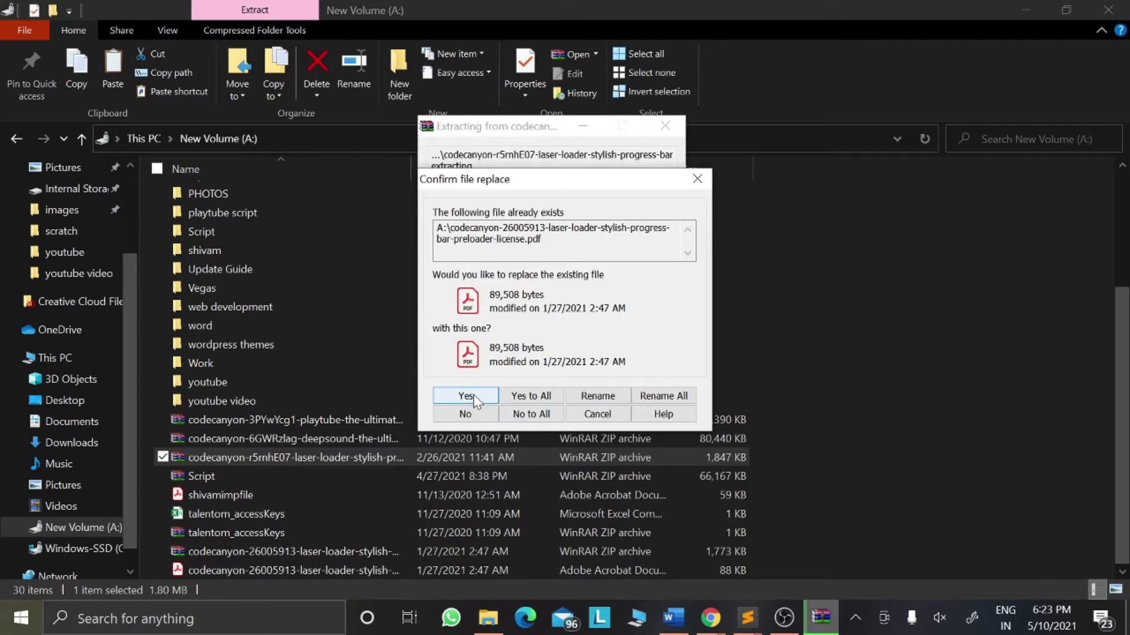
{"action": "left_click", "coordinate": [475, 399]}
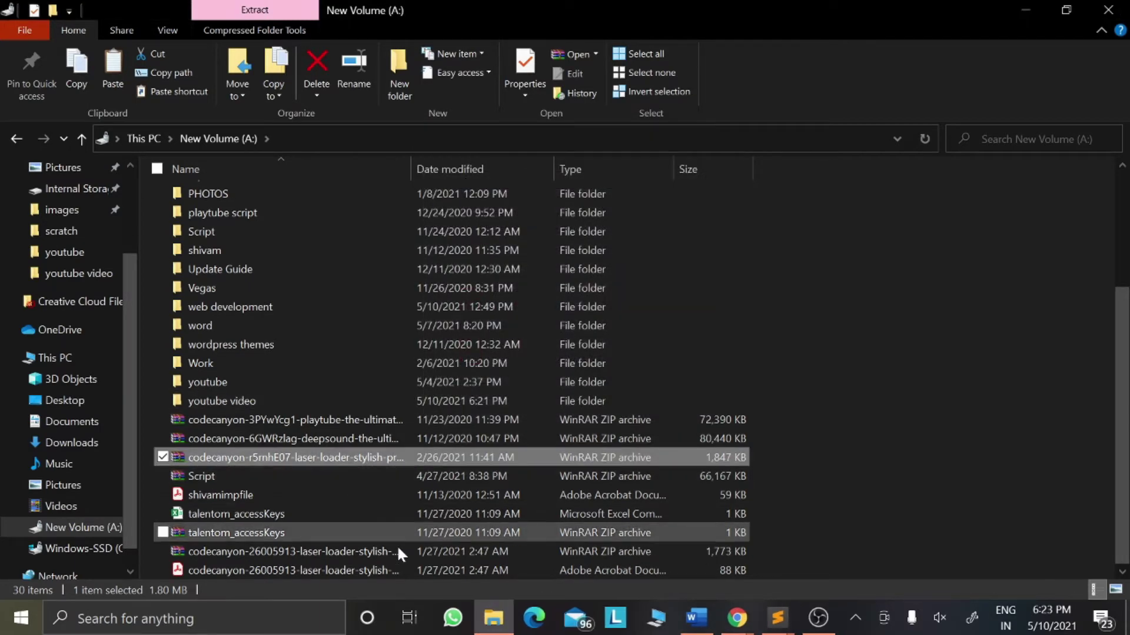
Look through the folders and files in New Volume (A:) for the extracted plugin folder.
{"action": "scroll", "coordinate": [398, 458], "scroll_direction": "up", "scroll_amount": 2}
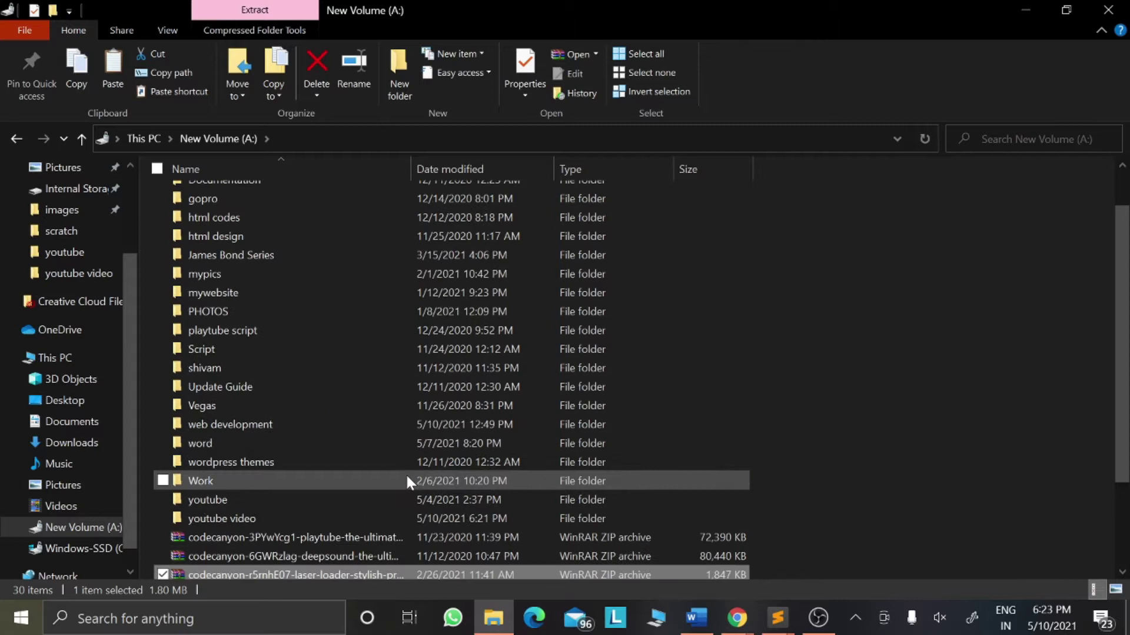
{"action": "left_click", "coordinate": [406, 357]}
{"action": "scroll", "coordinate": [406, 357], "scroll_direction": "up", "scroll_amount": 1}
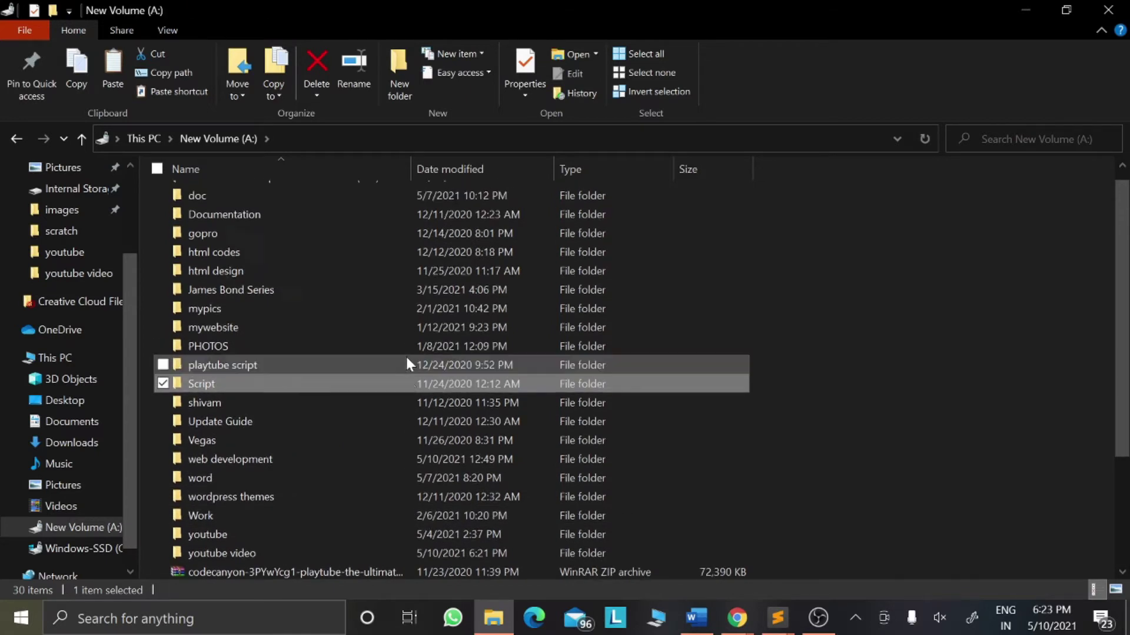
{"action": "scroll", "coordinate": [410, 365], "scroll_direction": "up", "scroll_amount": 1}
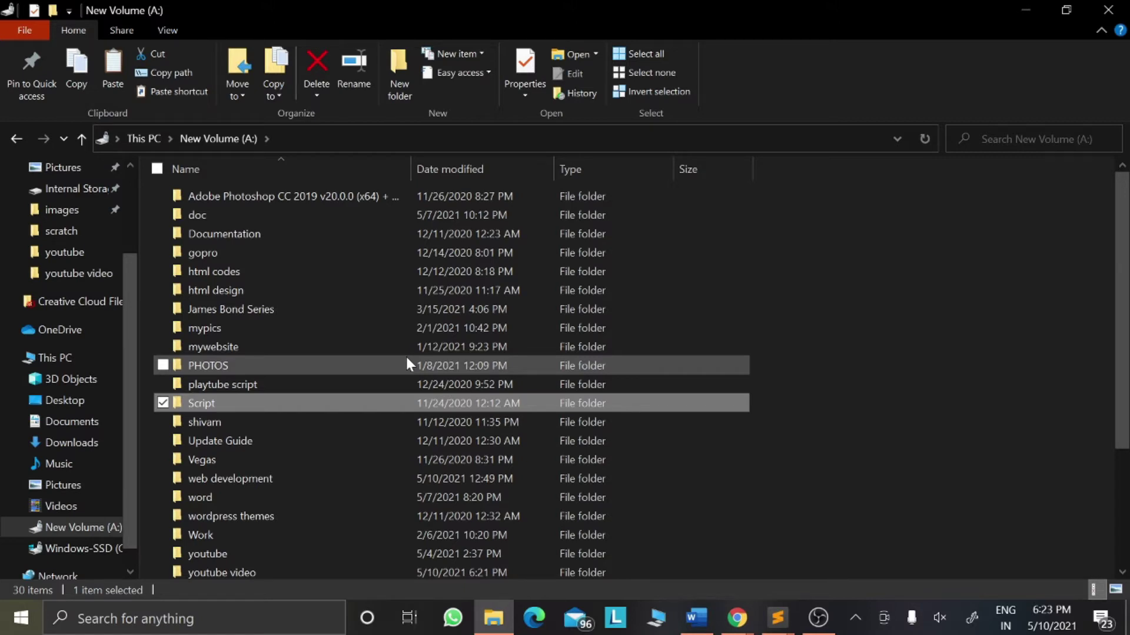
{"action": "scroll", "coordinate": [405, 354], "scroll_direction": "down", "scroll_amount": 2}
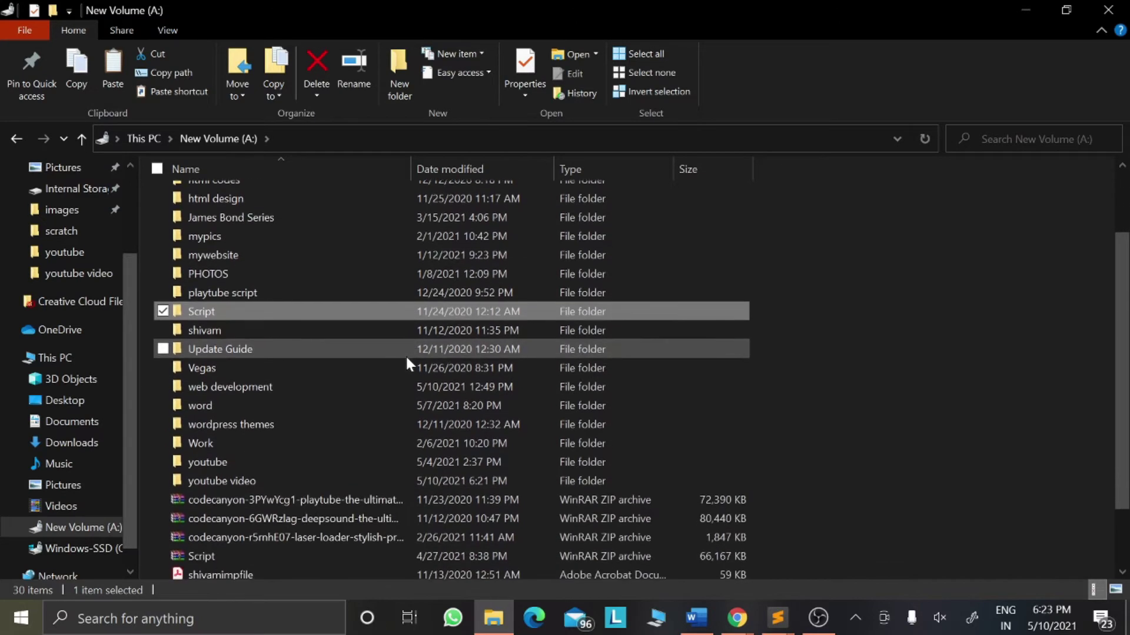
{"action": "scroll", "coordinate": [404, 479], "scroll_direction": "down", "scroll_amount": 1}
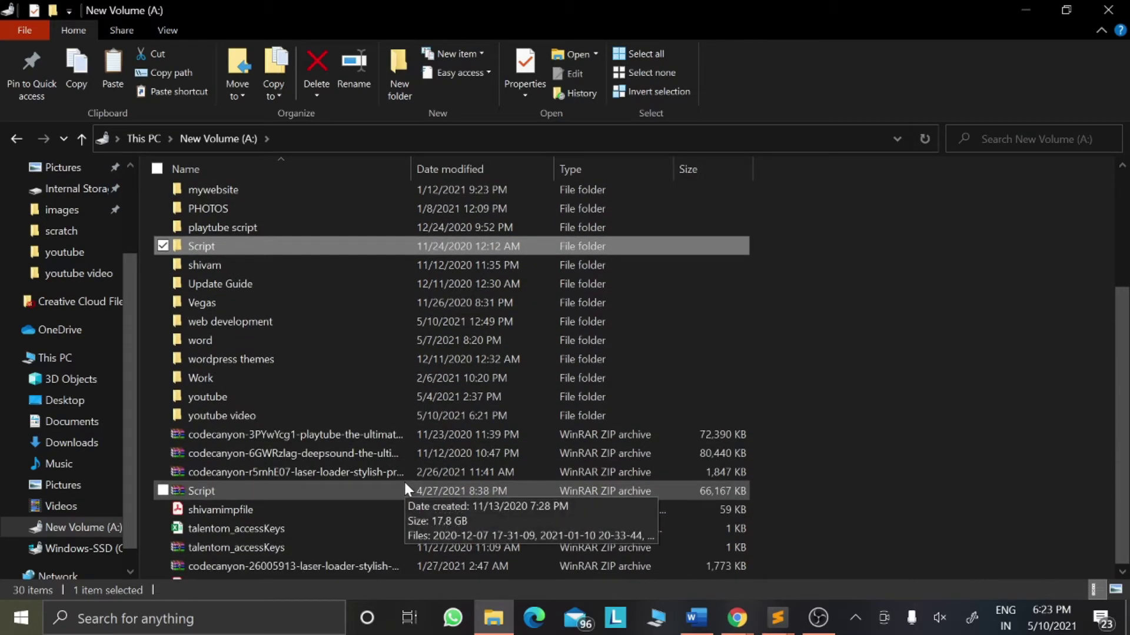
{"action": "scroll", "coordinate": [405, 490], "scroll_direction": "down", "scroll_amount": 1}
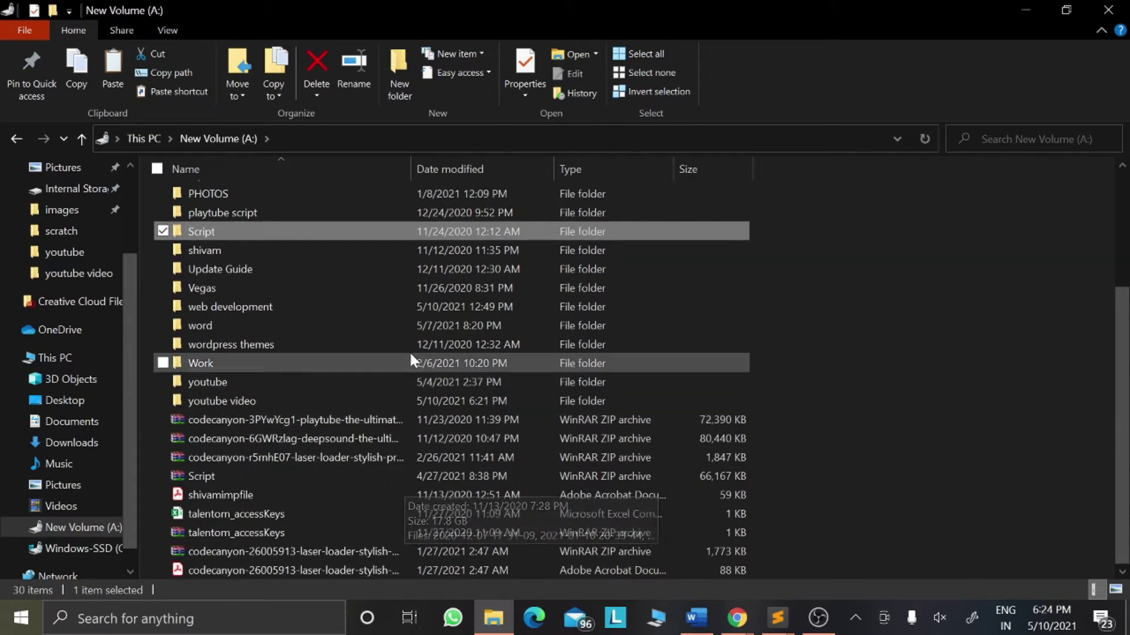
{"action": "scroll", "coordinate": [415, 352], "scroll_direction": "up", "scroll_amount": 2}
{"action": "scroll", "coordinate": [418, 284], "scroll_direction": "up", "scroll_amount": 3}
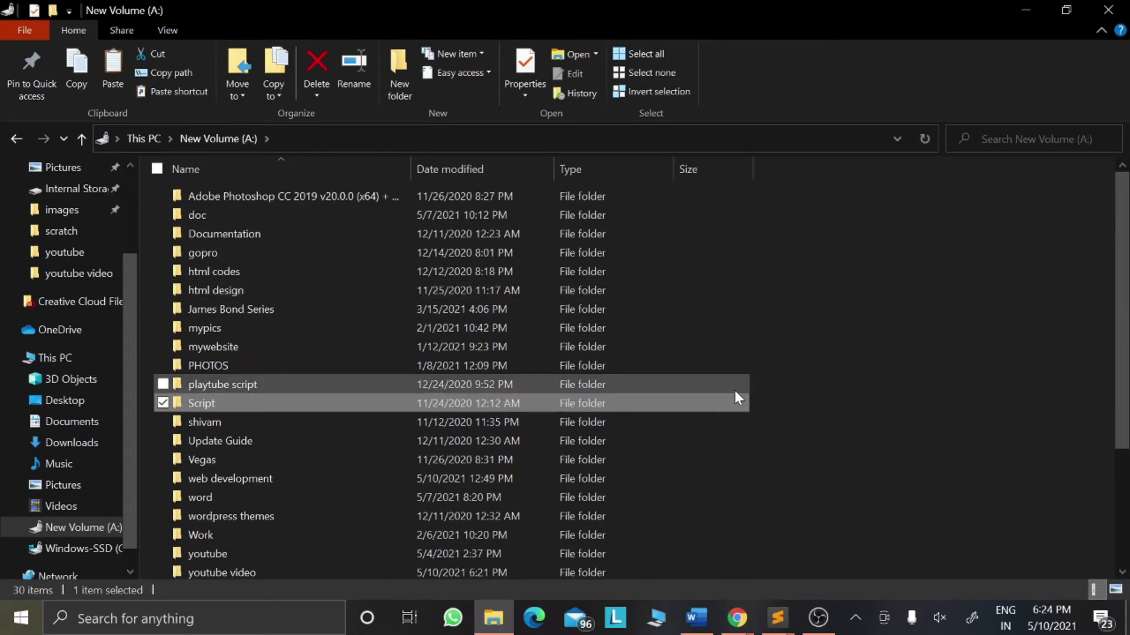
{"action": "left_click", "coordinate": [734, 387]}
{"action": "scroll", "coordinate": [734, 388], "scroll_direction": "down", "scroll_amount": 2}
{"action": "scroll", "coordinate": [734, 388], "scroll_direction": "down", "scroll_amount": 1}
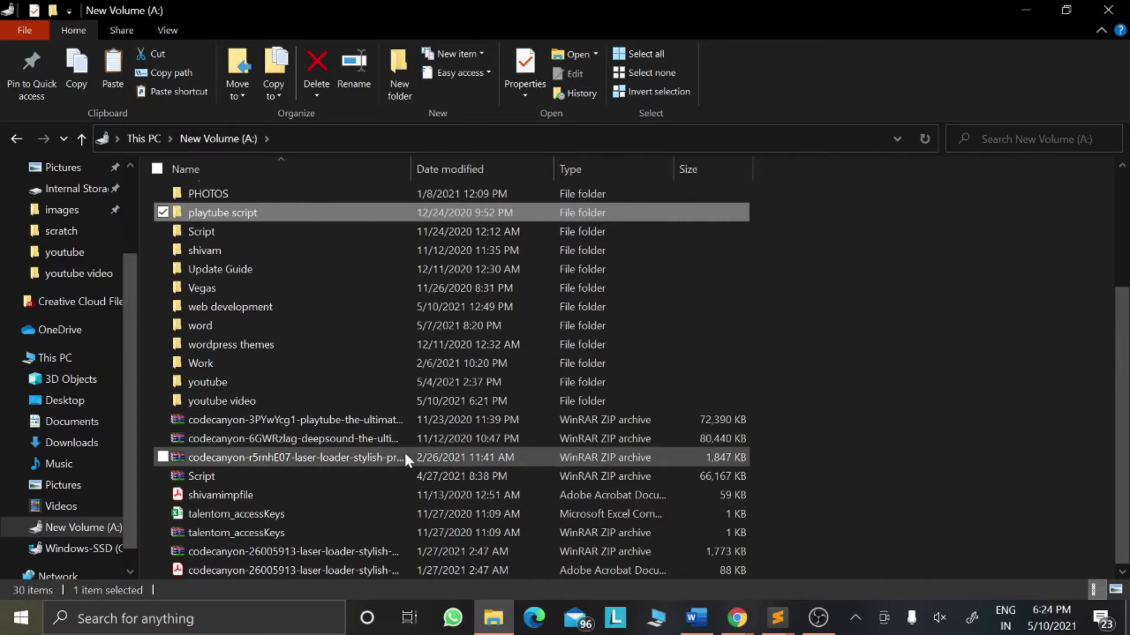
{"action": "left_click", "coordinate": [336, 458]}
{"action": "double_click", "coordinate": [336, 457]}
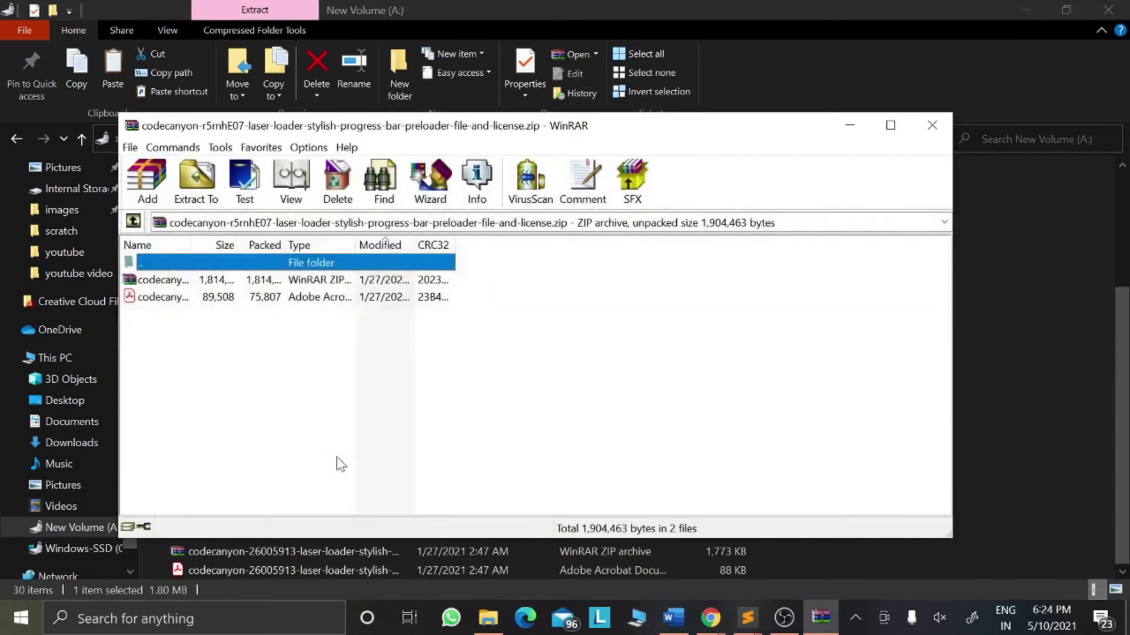
{"action": "double_click", "coordinate": [253, 267]}
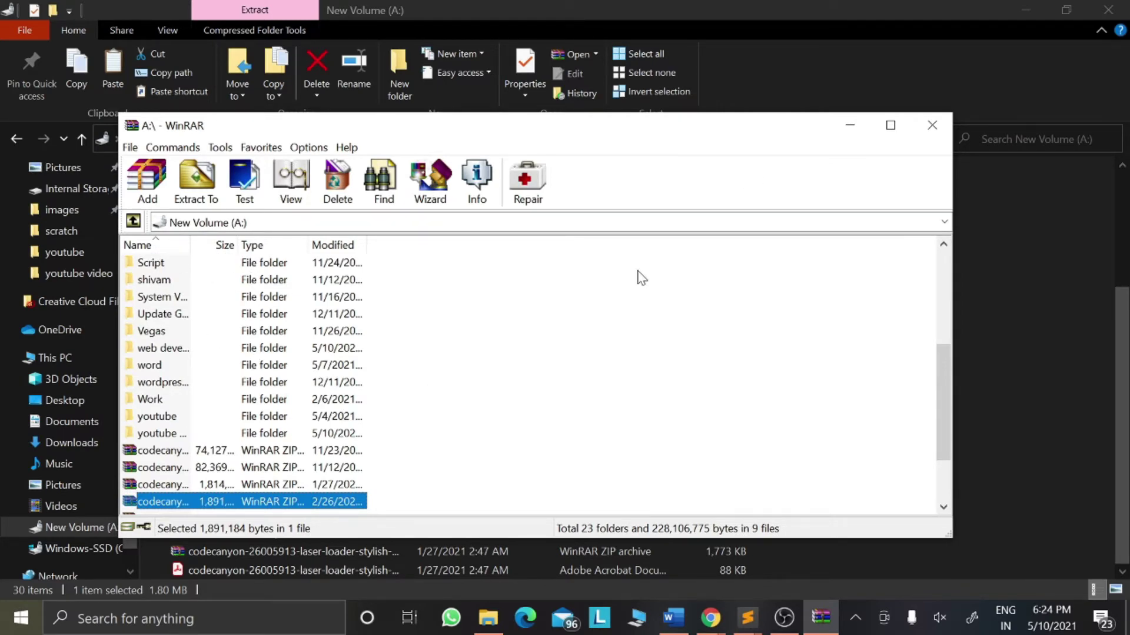
{"action": "left_click", "coordinate": [932, 125]}
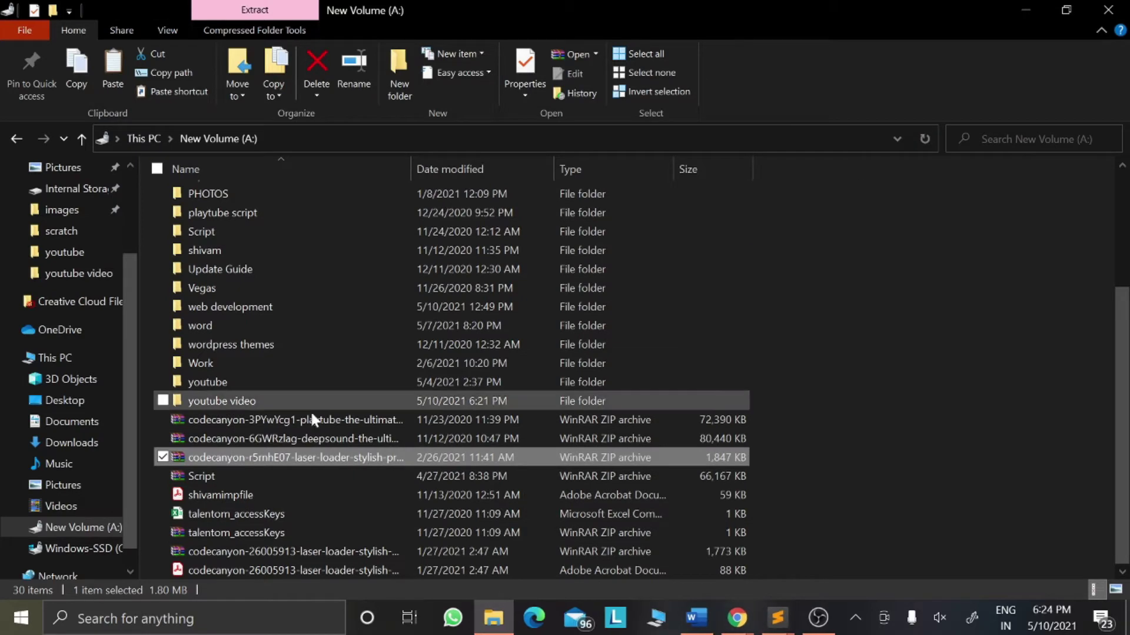
Open the codecanyon-r5rnhE07 laser-loader archive in WinRAR and open the codecanyon-26005913 zip nested inside it.
{"action": "double_click", "coordinate": [302, 455]}
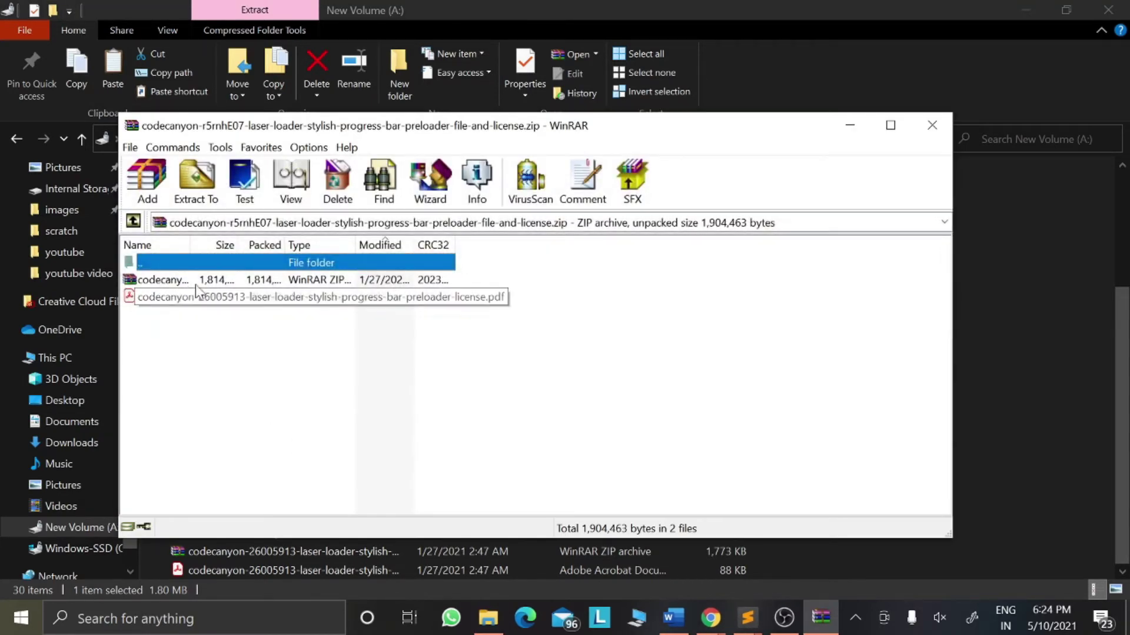
{"action": "left_click", "coordinate": [207, 282]}
{"action": "double_click", "coordinate": [207, 283]}
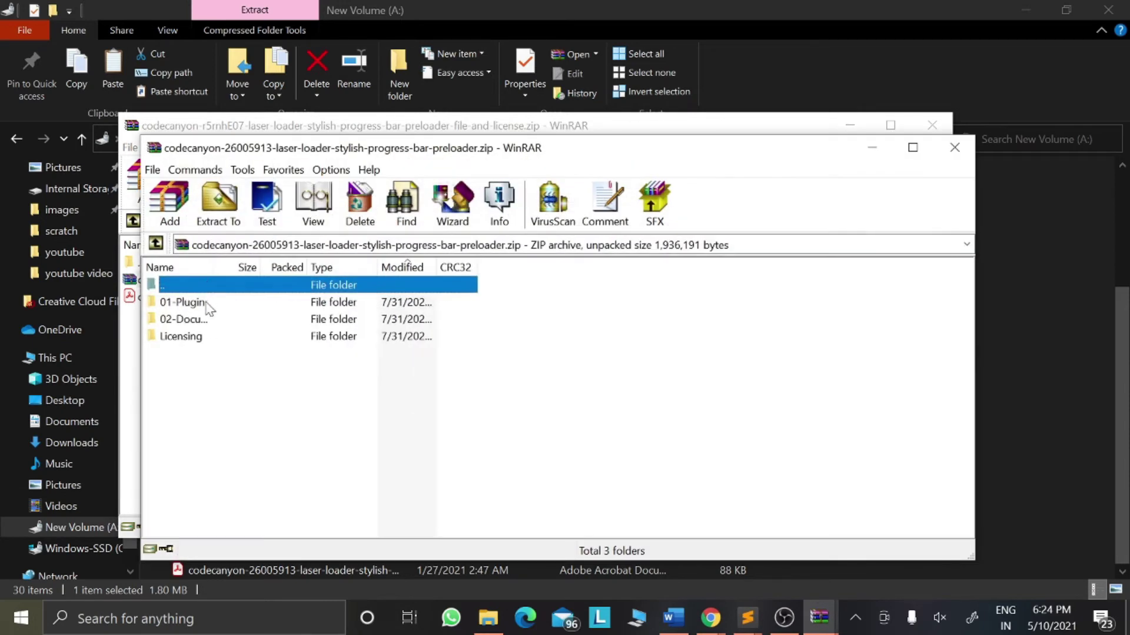
Extract the 01-Plugin folder from the nested zip to New Volume (A:) and close both archive windows.
{"action": "left_click", "coordinate": [207, 304]}
{"action": "right_click", "coordinate": [209, 307]}
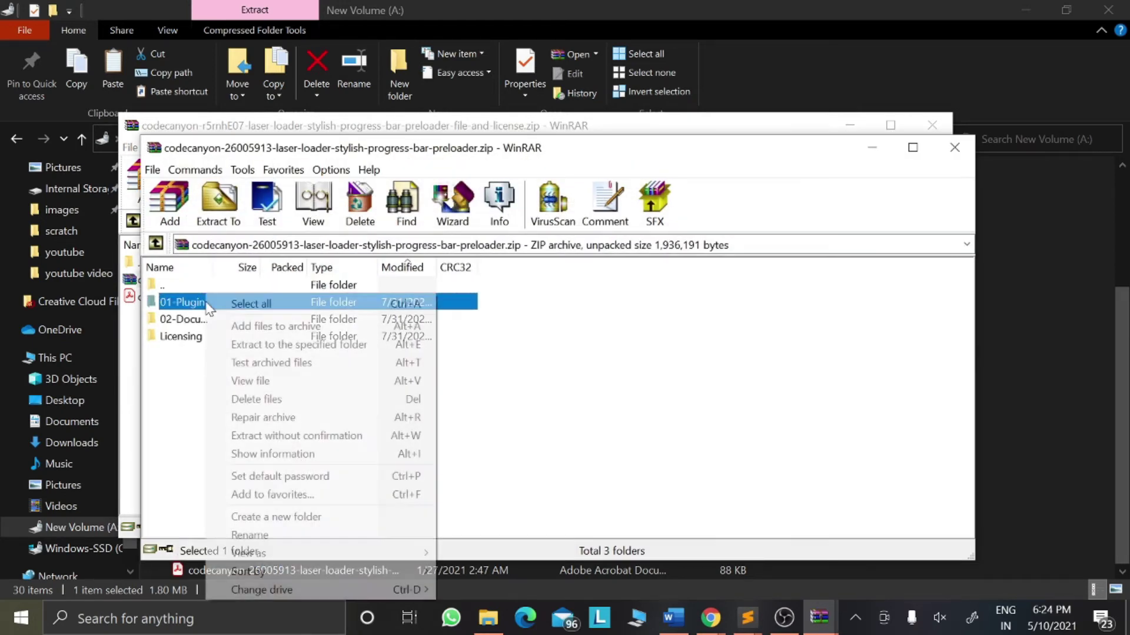
{"action": "left_click", "coordinate": [168, 303]}
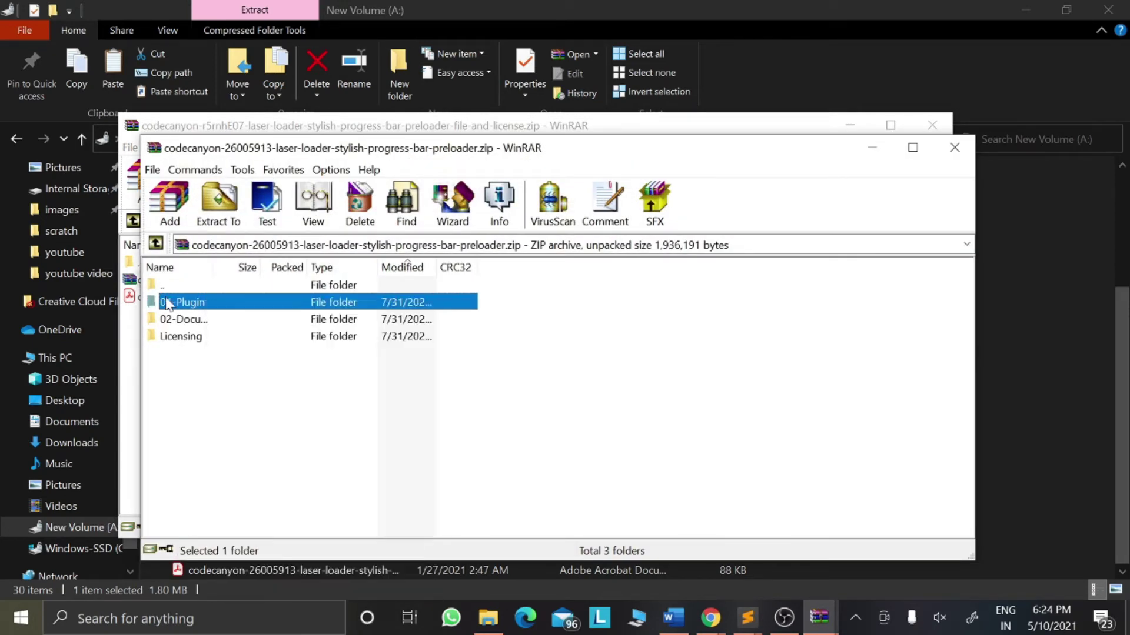
{"action": "left_click", "coordinate": [231, 202]}
{"action": "scroll", "coordinate": [665, 360], "scroll_direction": "down", "scroll_amount": 4}
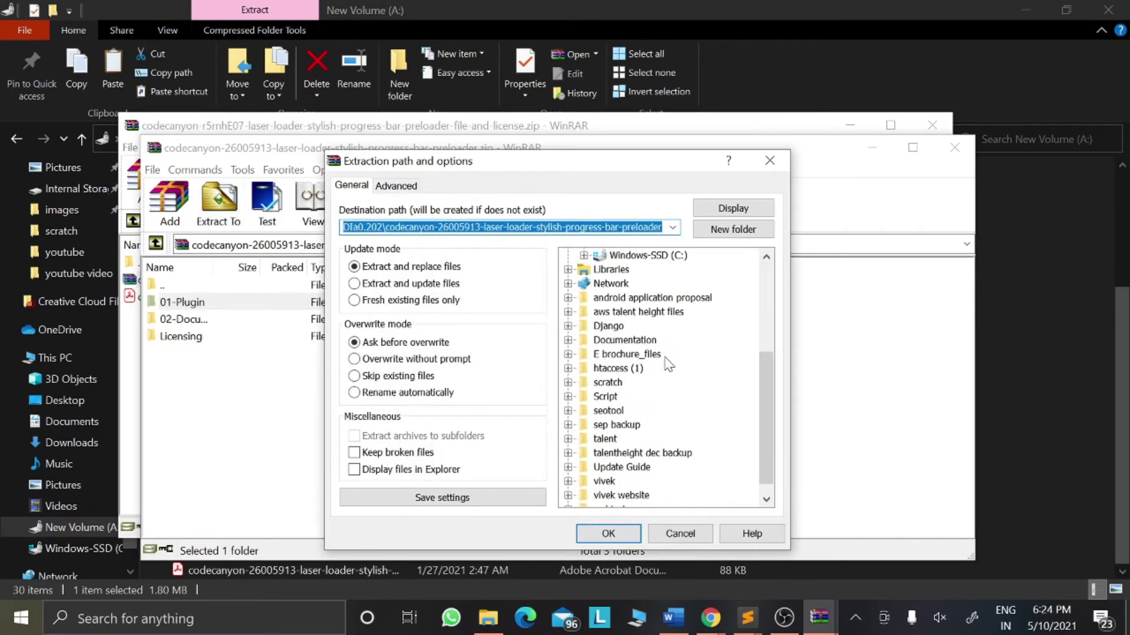
{"action": "scroll", "coordinate": [665, 377], "scroll_direction": "up", "scroll_amount": 4}
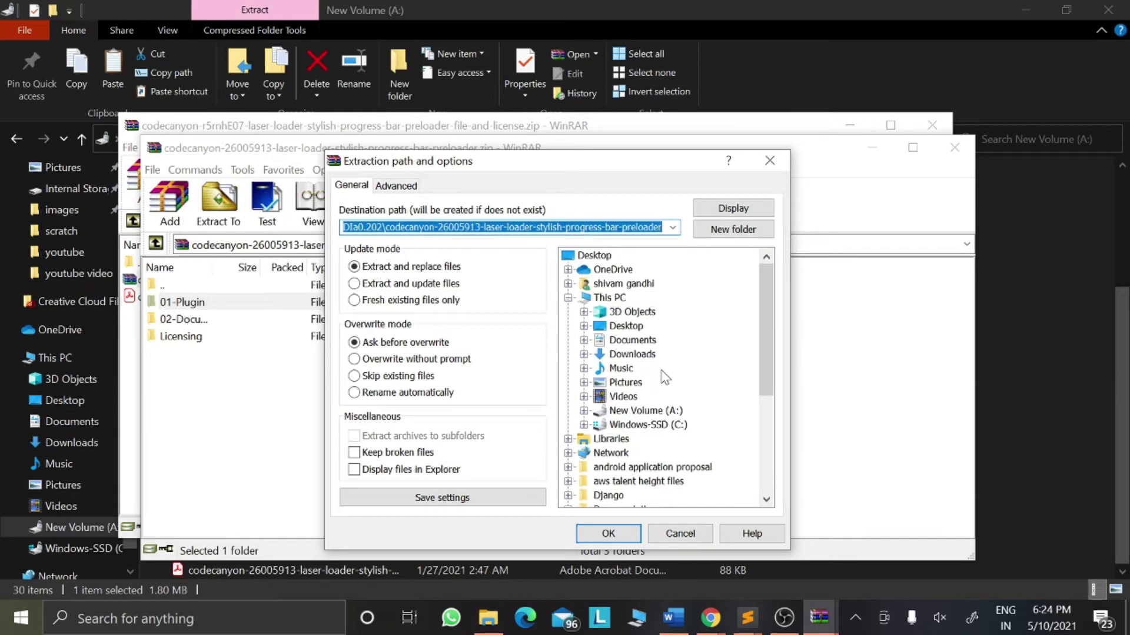
{"action": "left_click", "coordinate": [608, 533]}
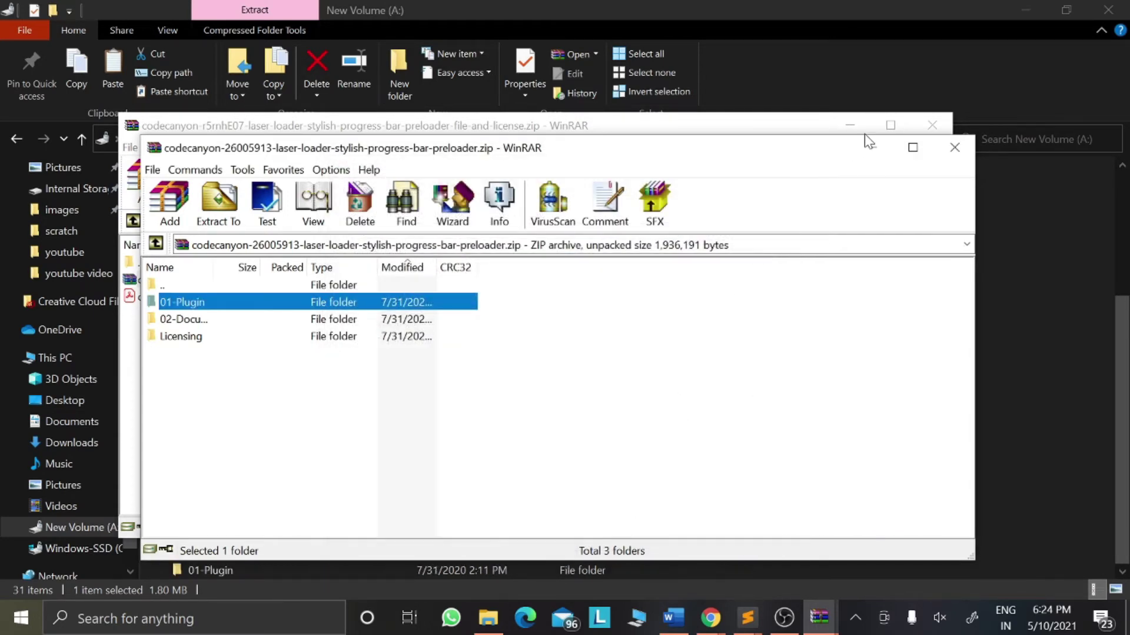
{"action": "left_click", "coordinate": [967, 145]}
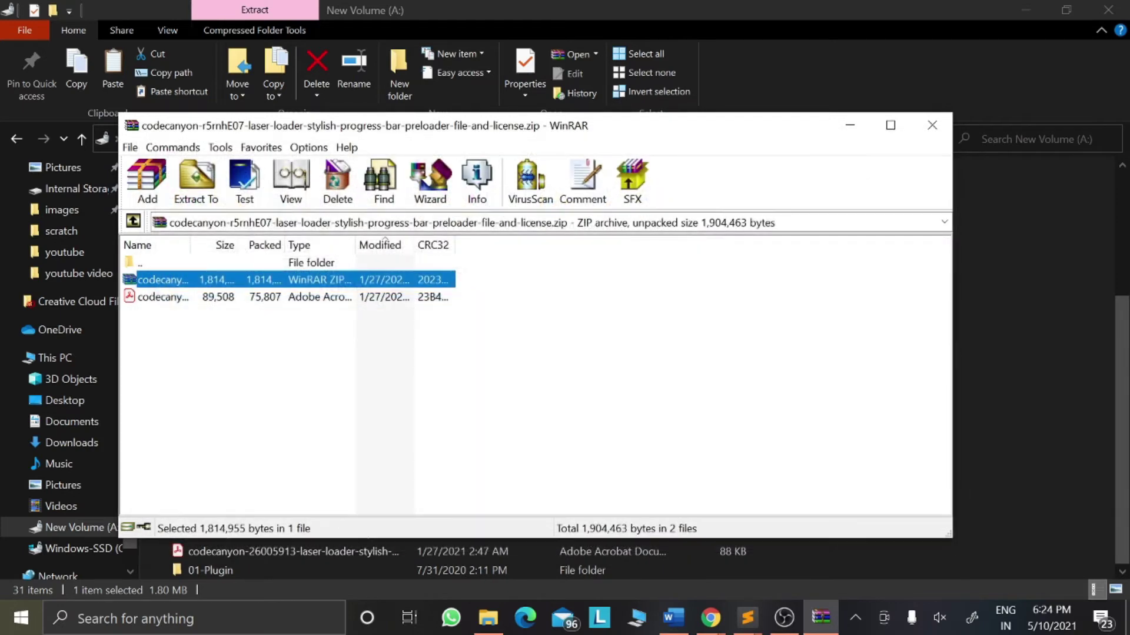
{"action": "left_click", "coordinate": [932, 125]}
Refresh New Volume (A:), open the 01-Plugin folder and select the t42-laser-loader-v.1.0.2 archive.
{"action": "left_click", "coordinate": [878, 319]}
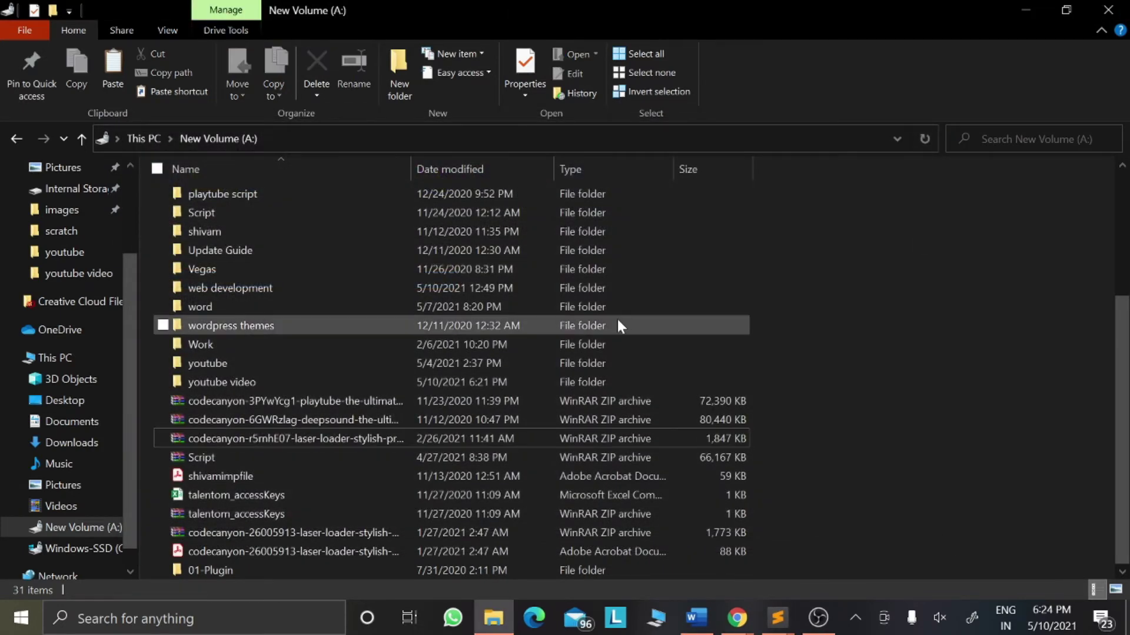
{"action": "scroll", "coordinate": [612, 319], "scroll_direction": "up", "scroll_amount": 1}
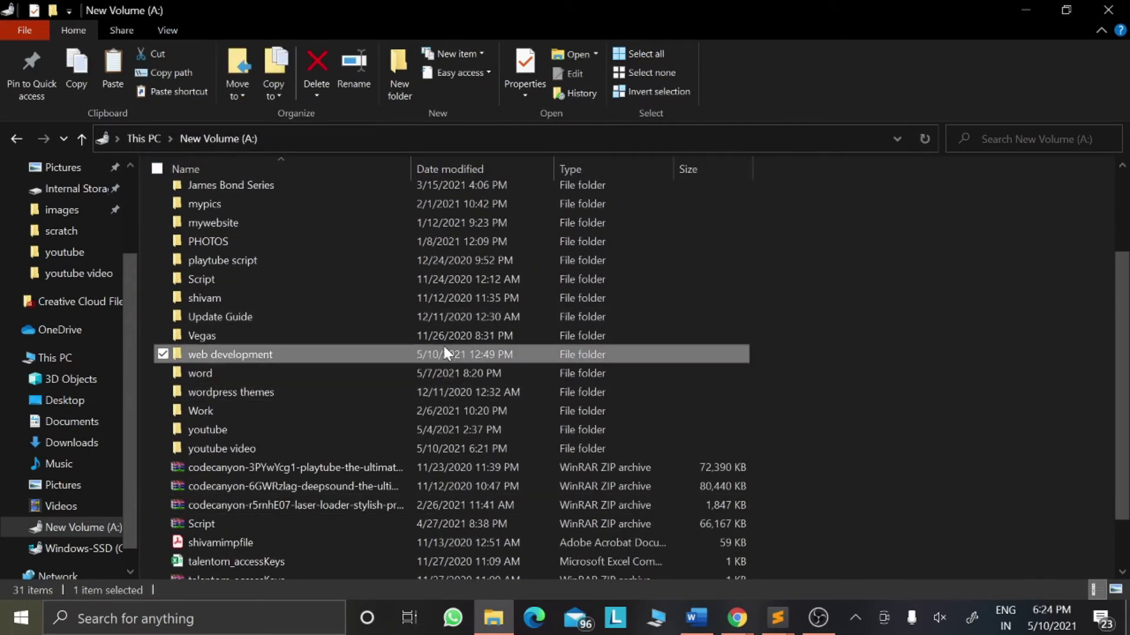
{"action": "type", "text": "pl"}
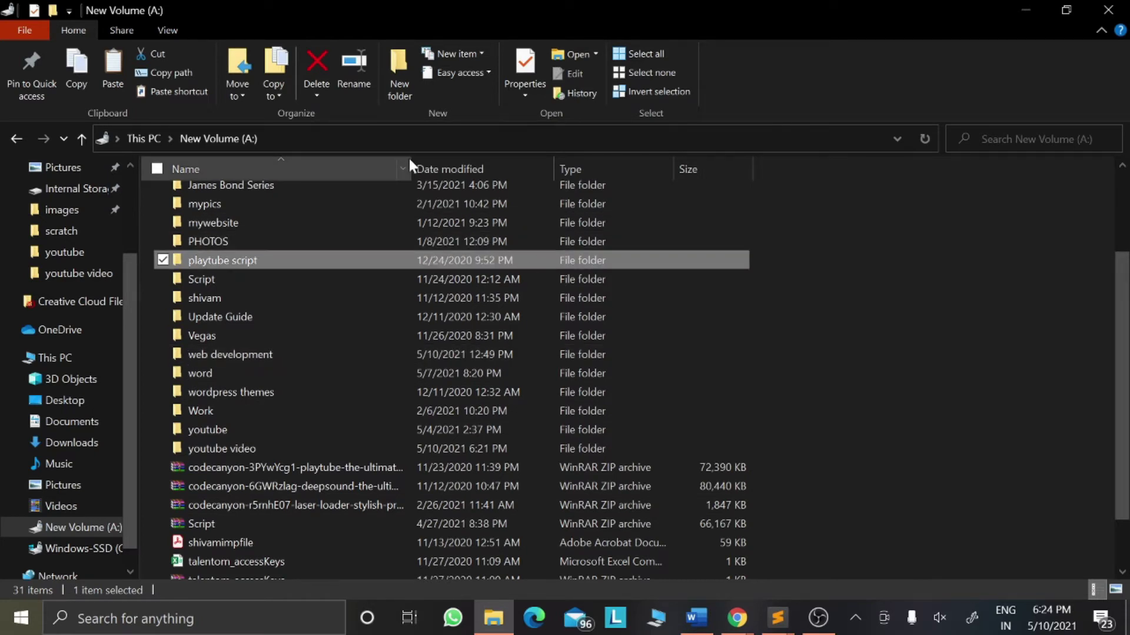
{"action": "left_click", "coordinate": [421, 139]}
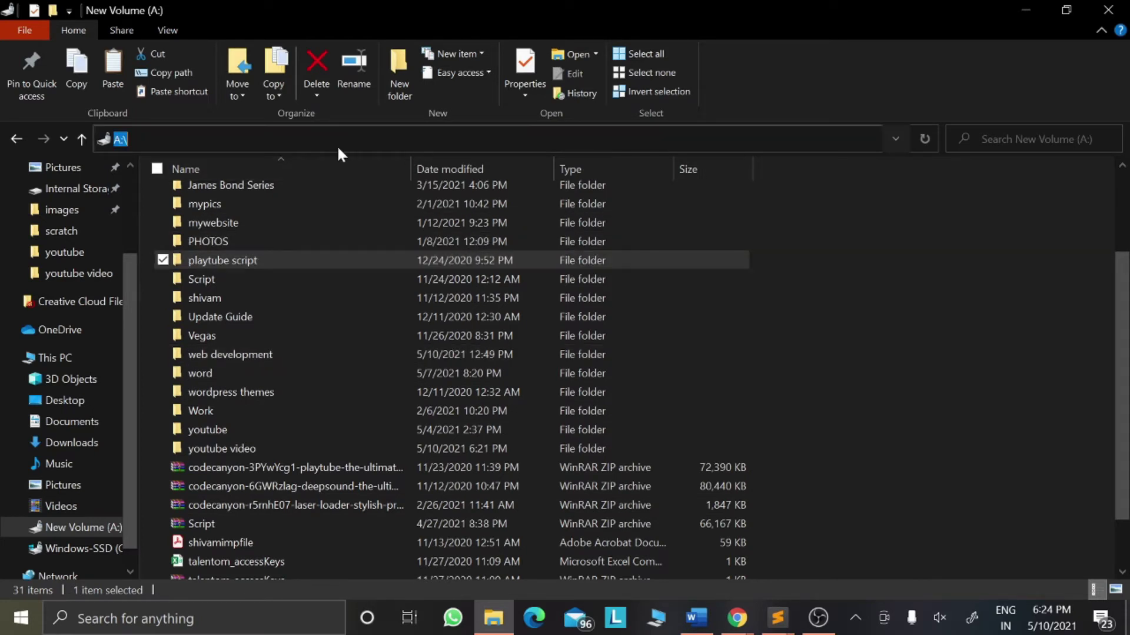
{"action": "key", "text": "Return"}
{"action": "left_click", "coordinate": [283, 383]}
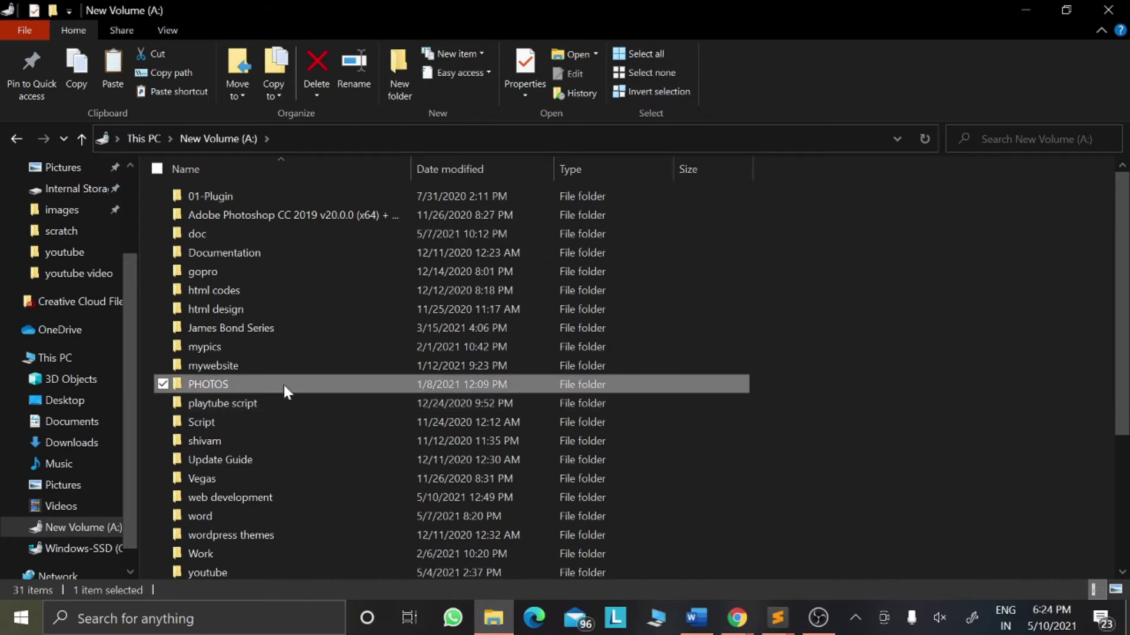
{"action": "key", "text": "Down"}
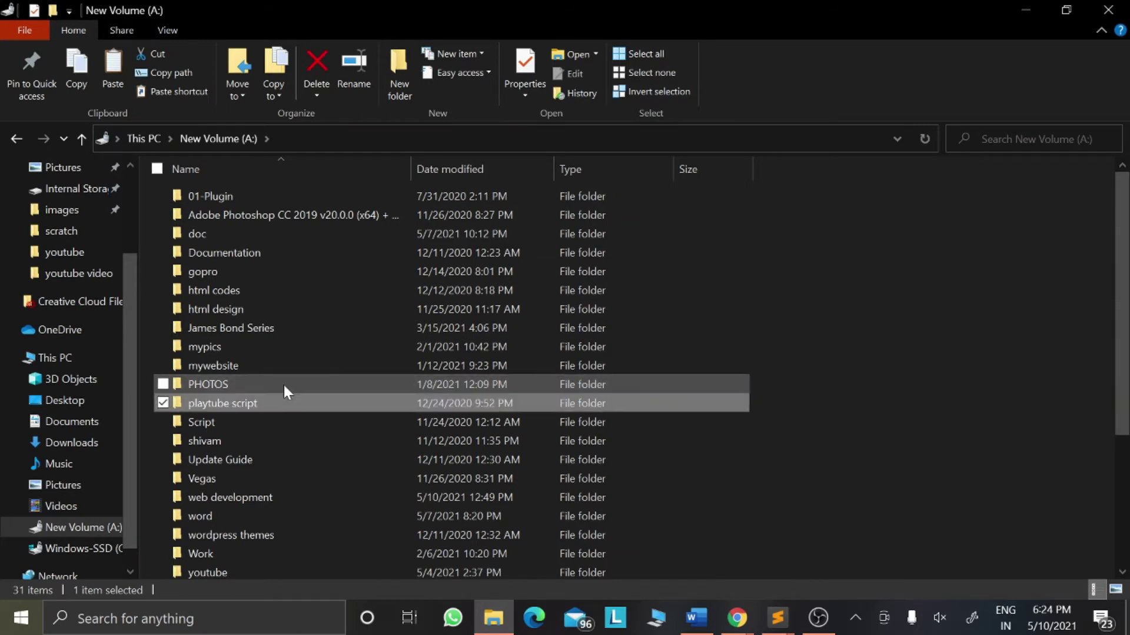
{"action": "double_click", "coordinate": [276, 198]}
{"action": "left_click", "coordinate": [262, 201]}
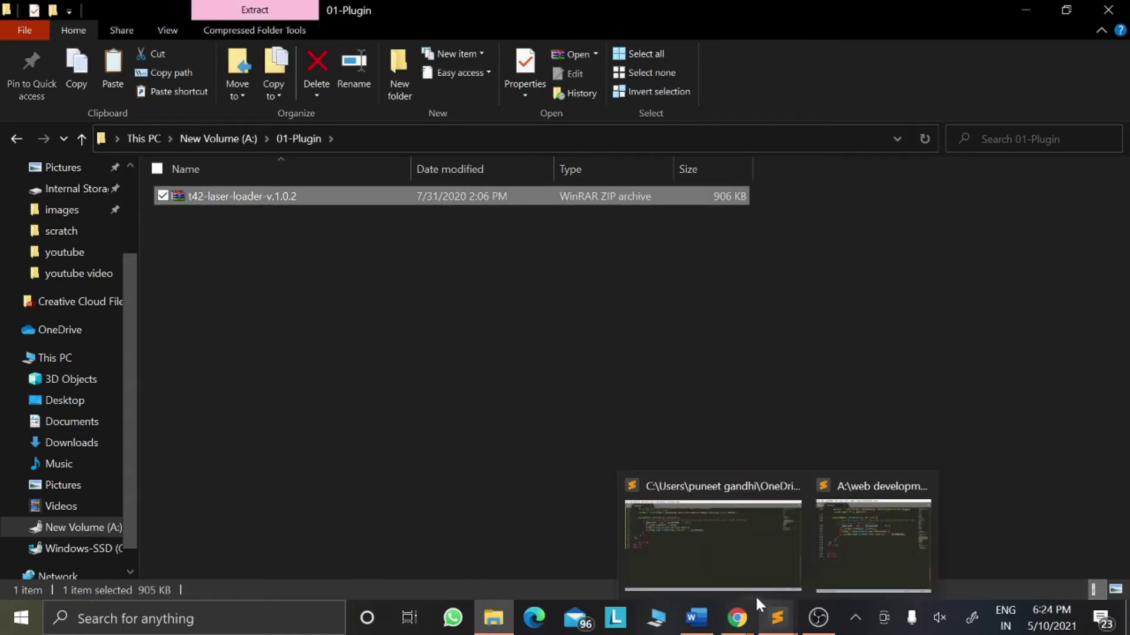
Switch to Chrome and install the plugin by uploading t42-laser-loader-v.1.0.2 from the 01-Plugin folder on New Volume (A:).
{"action": "mouse_move", "coordinate": [754, 613]}
{"action": "left_click", "coordinate": [1053, 513]}
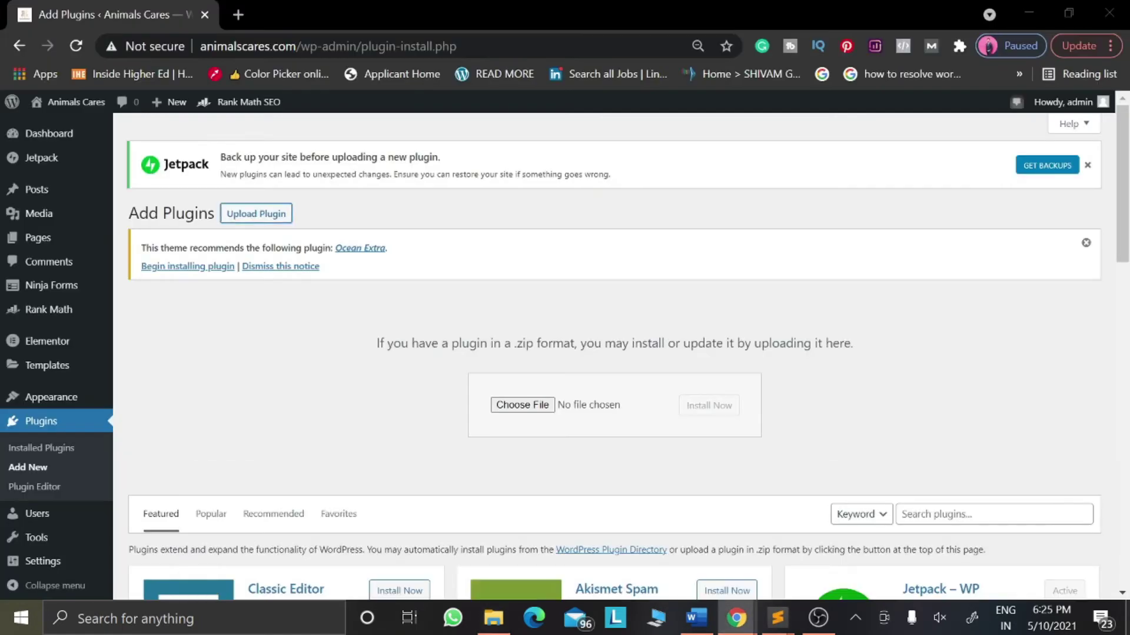
{"action": "left_click", "coordinate": [248, 217]}
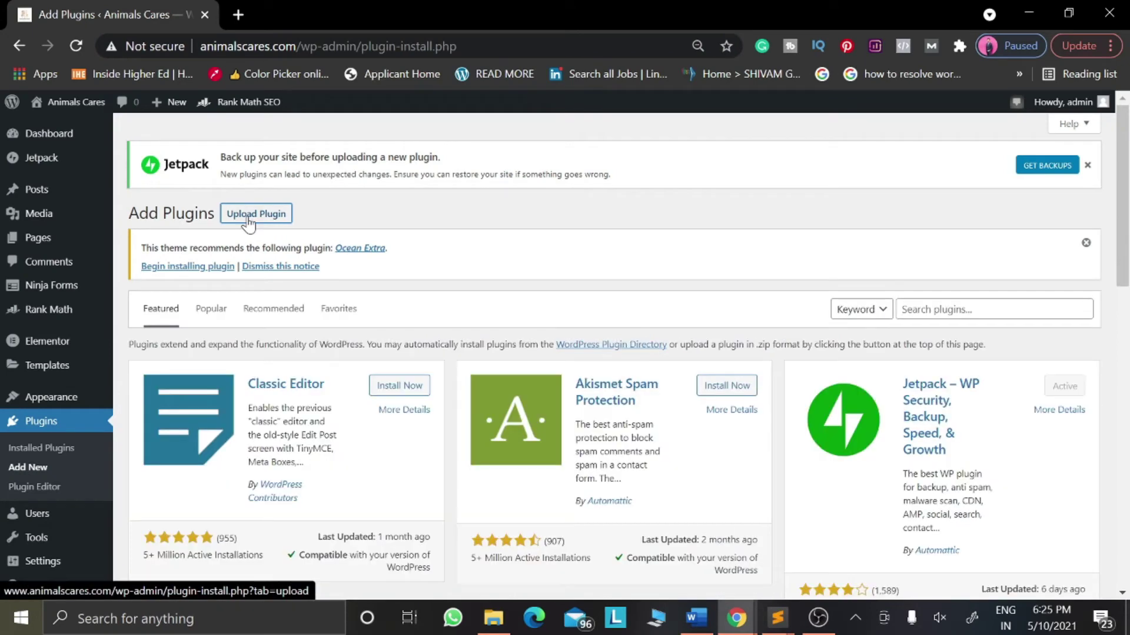
{"action": "left_click", "coordinate": [281, 213]}
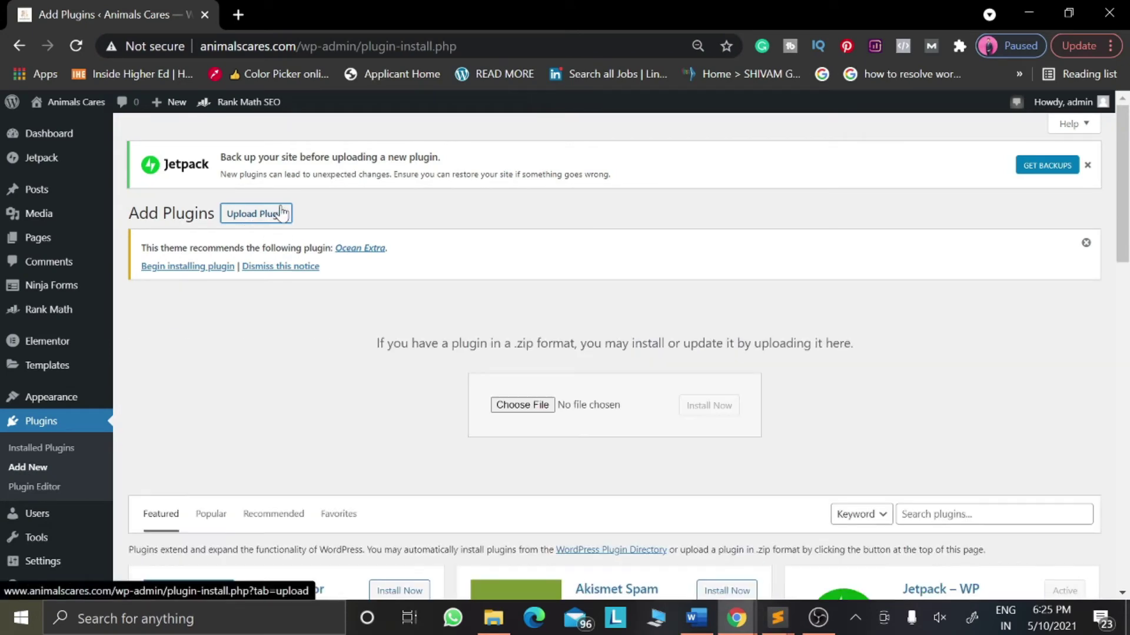
{"action": "left_click", "coordinate": [512, 403]}
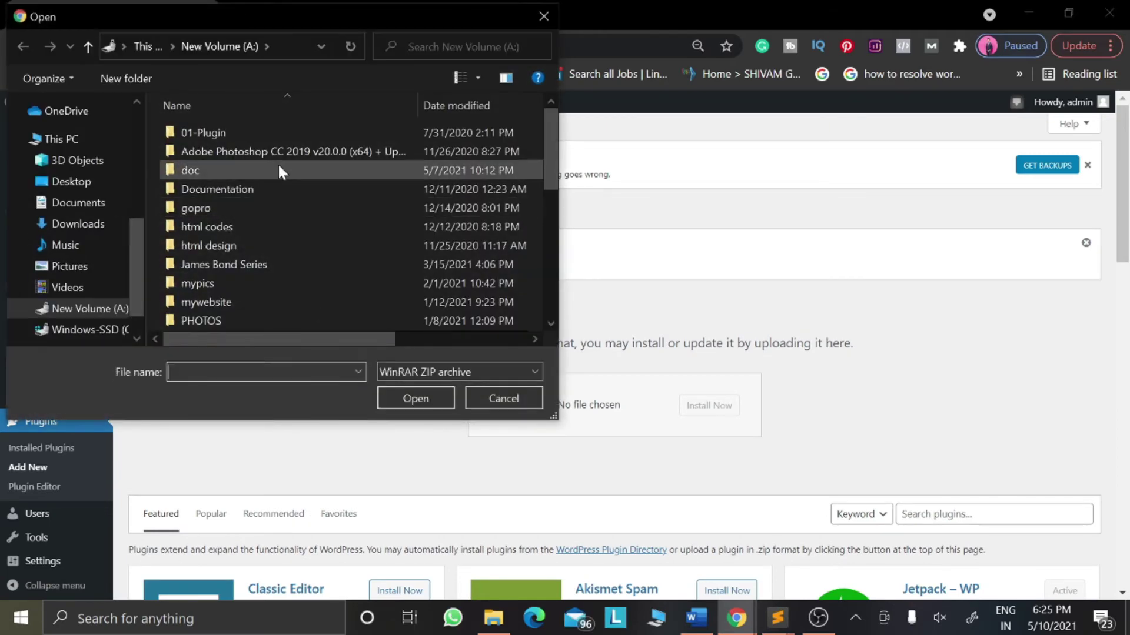
{"action": "double_click", "coordinate": [313, 139]}
{"action": "left_click", "coordinate": [301, 136]}
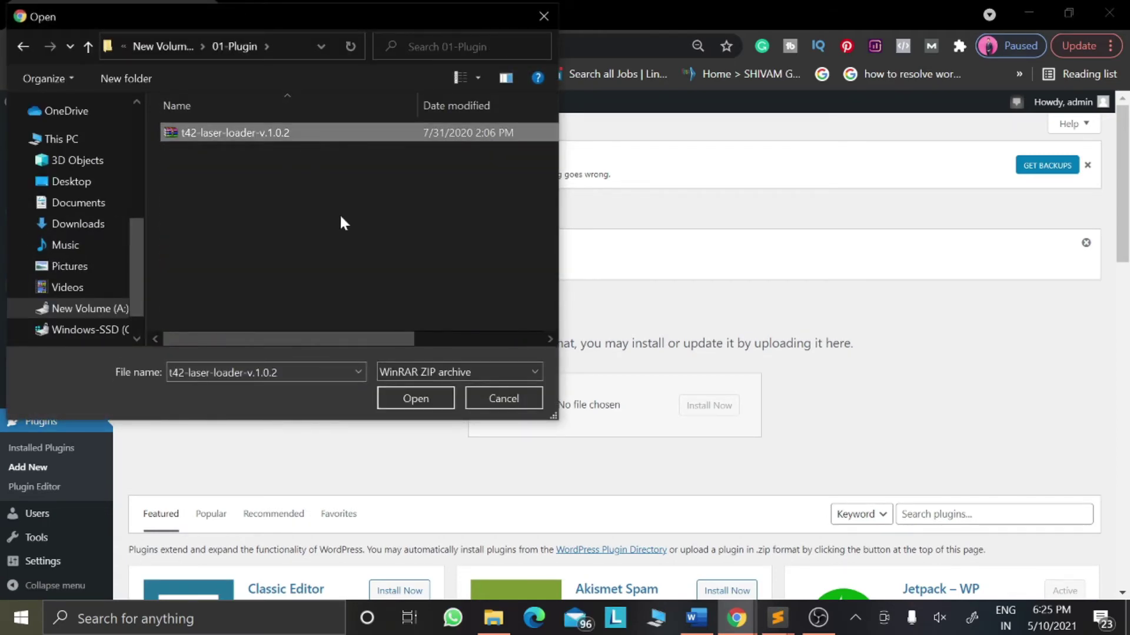
{"action": "left_click", "coordinate": [410, 396]}
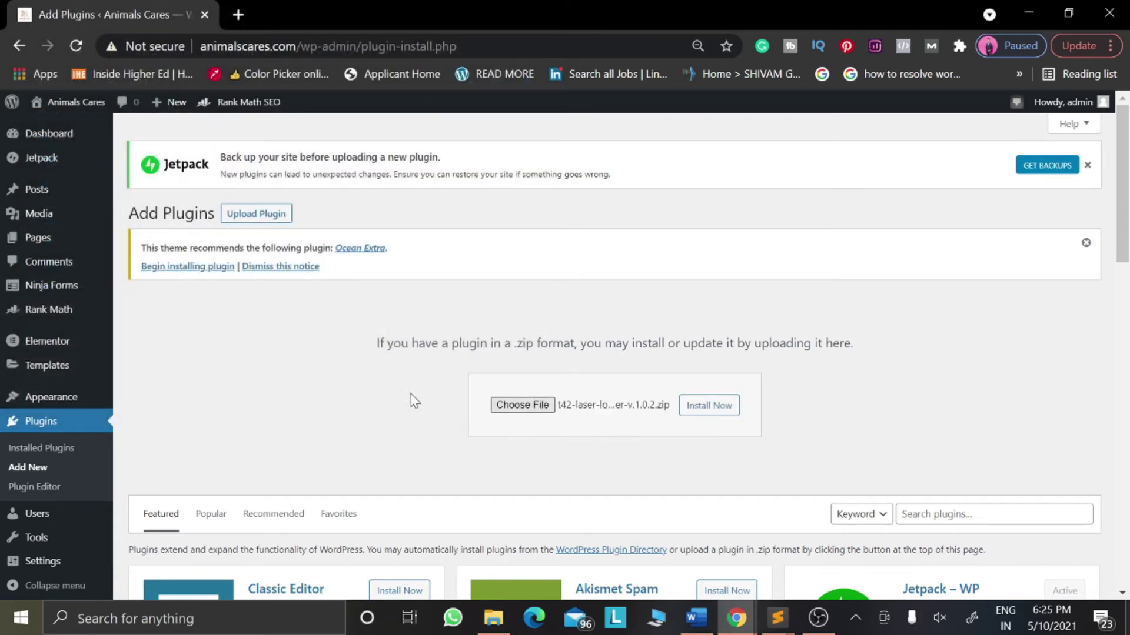
{"action": "left_click", "coordinate": [696, 409]}
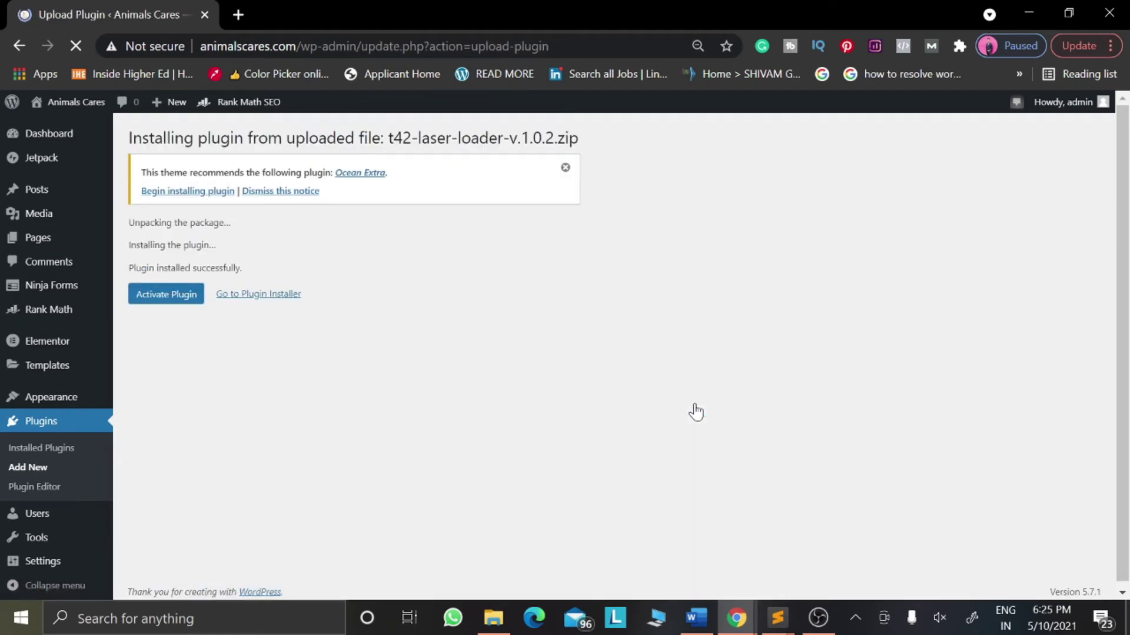
Activate the installed plugin and open the settings of Laser Loader from the installed plugins list.
{"action": "left_click", "coordinate": [164, 302]}
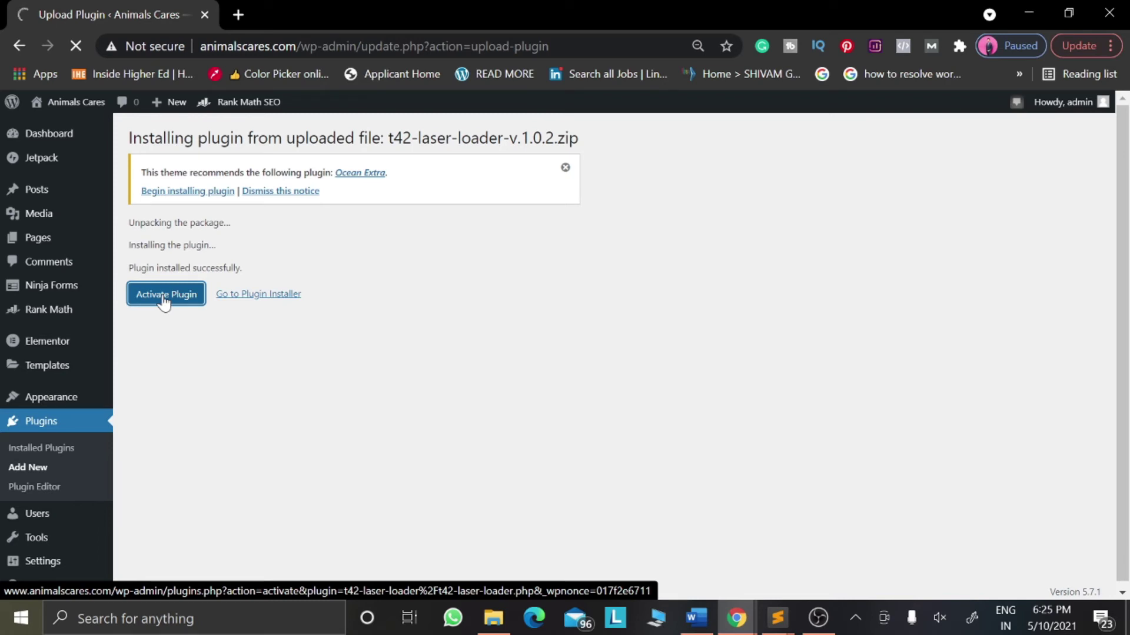
{"action": "scroll", "coordinate": [253, 581], "scroll_direction": "down", "scroll_amount": 1}
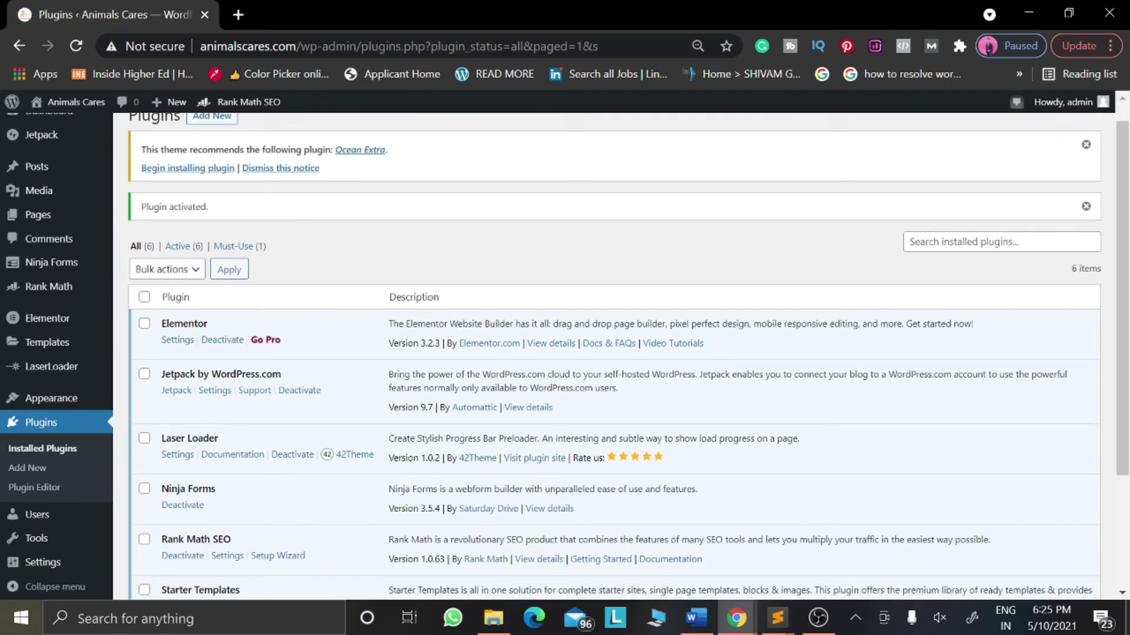
{"action": "scroll", "coordinate": [614, 353], "scroll_direction": "down", "scroll_amount": 1}
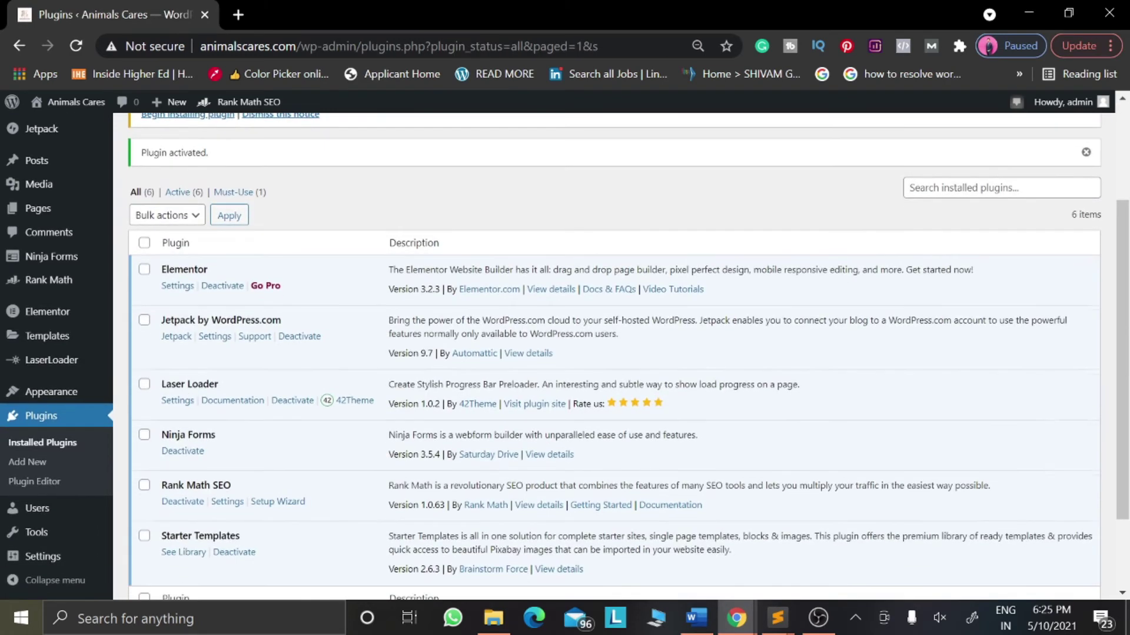
{"action": "left_click", "coordinate": [175, 402]}
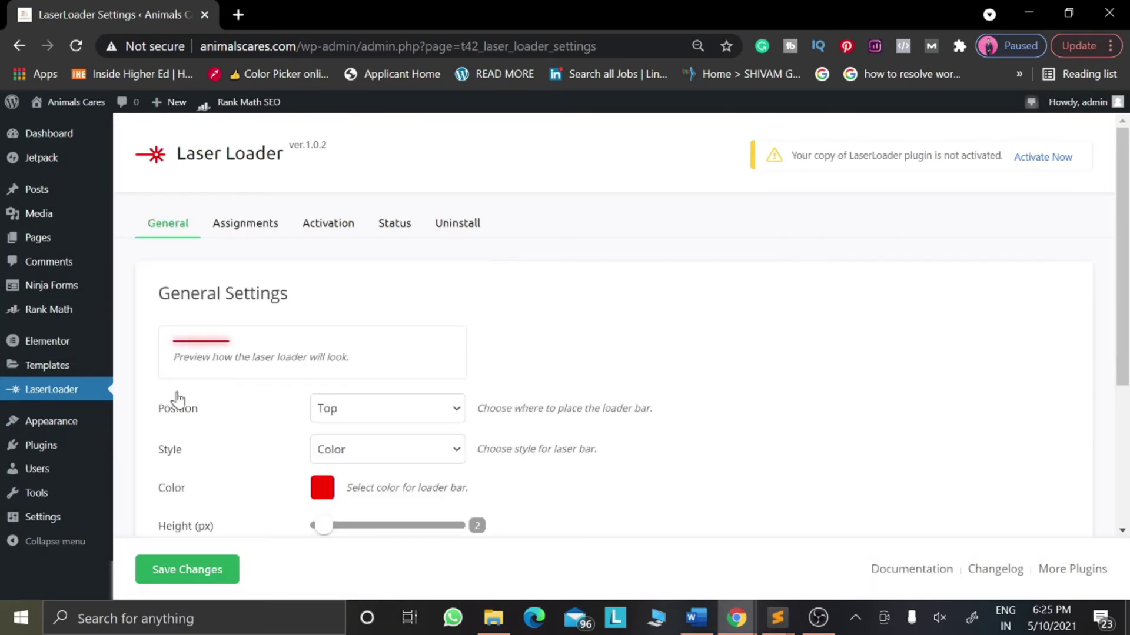
Set the laser bar's style to Gradient, keep the position at Top and review the remaining general settings.
{"action": "left_click", "coordinate": [377, 412]}
{"action": "left_click", "coordinate": [375, 412]}
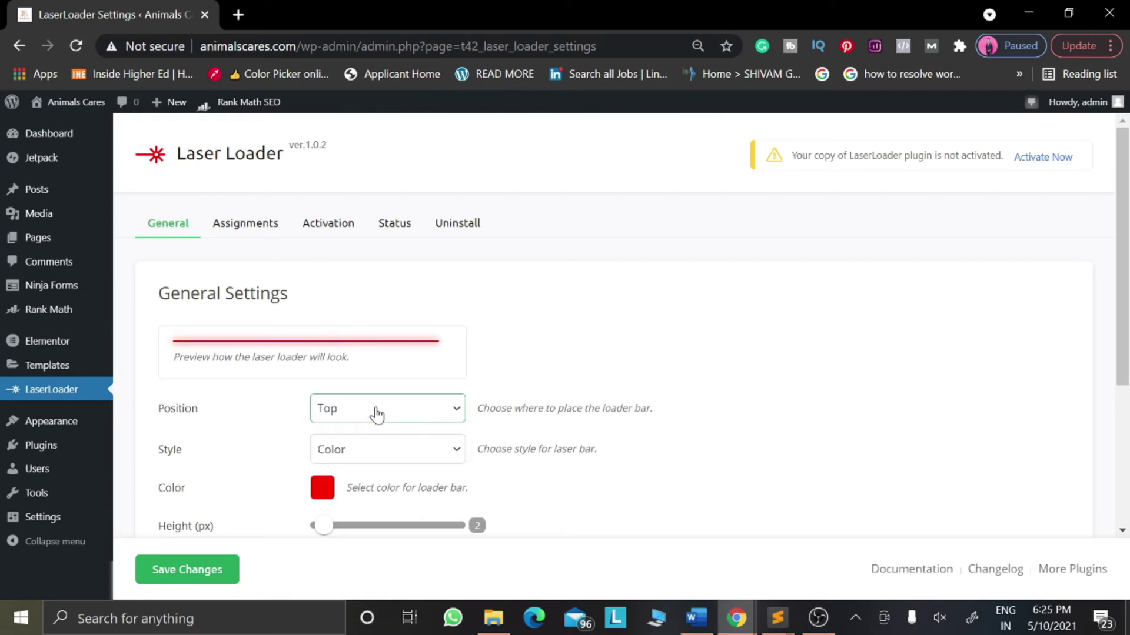
{"action": "left_click", "coordinate": [384, 446]}
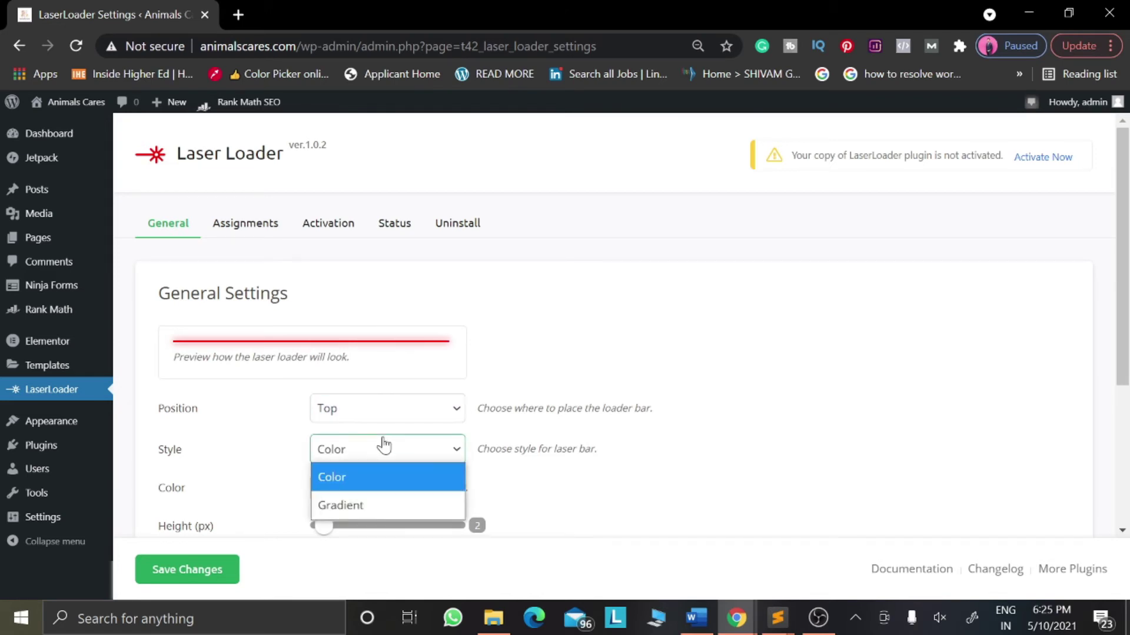
{"action": "left_click", "coordinate": [399, 506]}
{"action": "scroll", "coordinate": [398, 505], "scroll_direction": "down", "scroll_amount": 2}
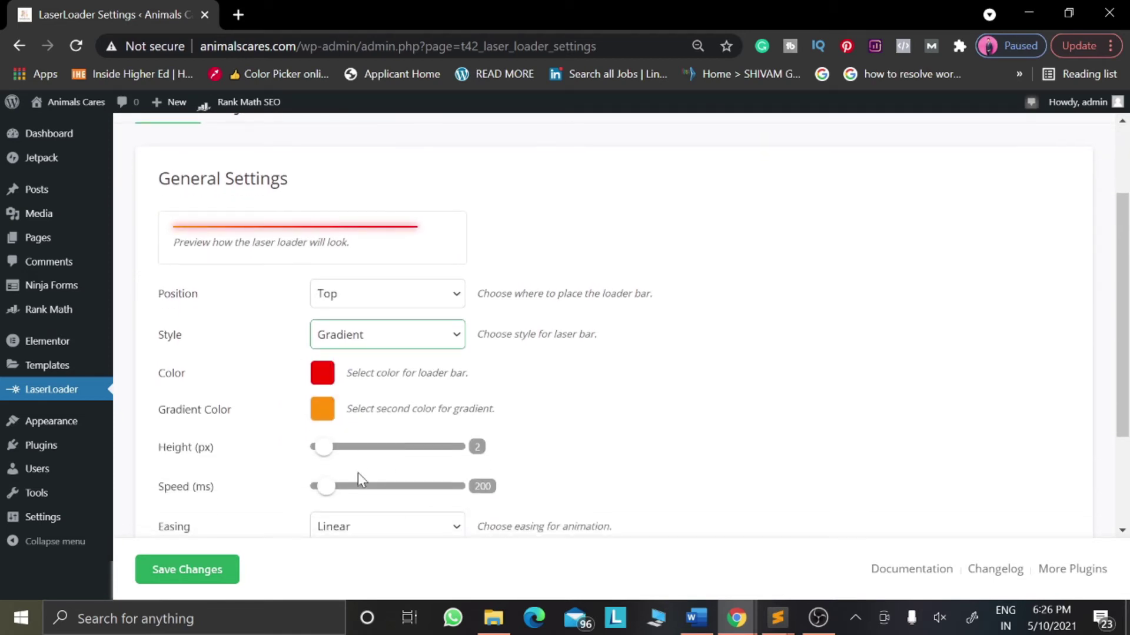
{"action": "scroll", "coordinate": [359, 477], "scroll_direction": "down", "scroll_amount": 2}
{"action": "scroll", "coordinate": [359, 478], "scroll_direction": "down", "scroll_amount": 1}
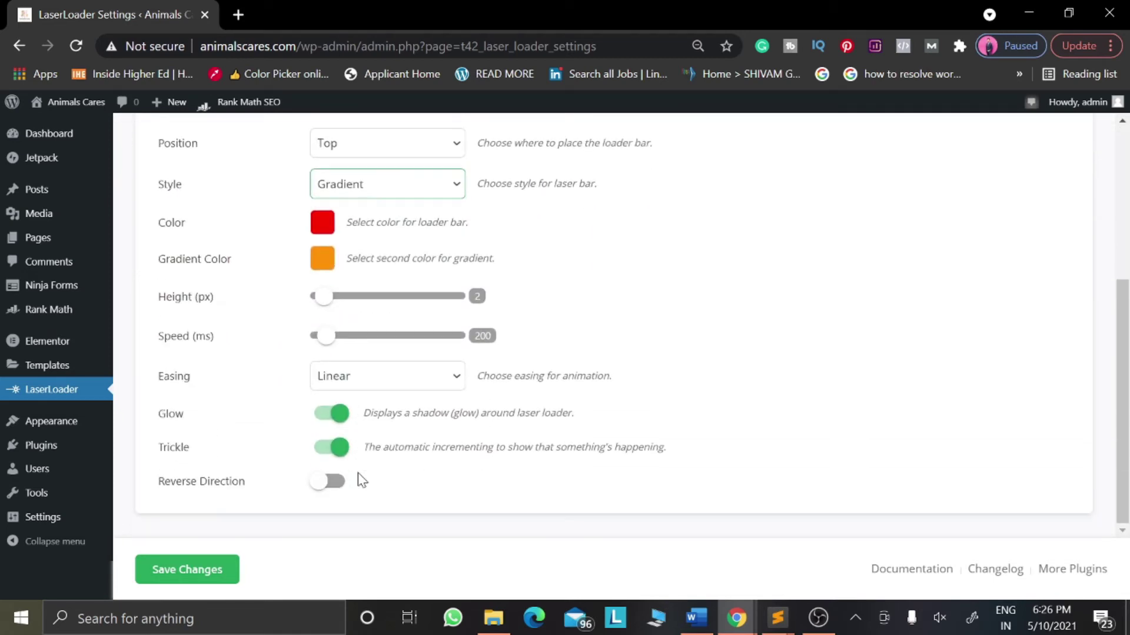
Open the site's home page, animalscares.com, in a new tab to view the live site.
{"action": "left_click", "coordinate": [238, 19]}
{"action": "type", "text": "an"}
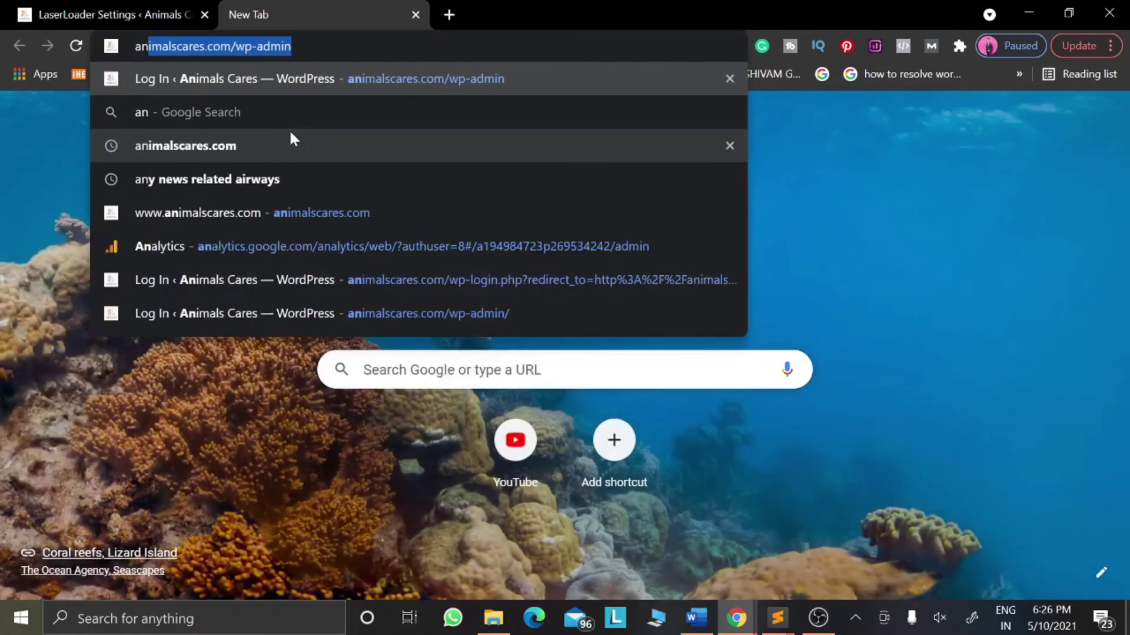
{"action": "key", "text": "Right"}
{"action": "key", "text": "BackSpace"}
{"action": "key", "text": "BackSpace"}
{"action": "key", "text": "BackSpace"}
{"action": "key", "text": "BackSpace"}
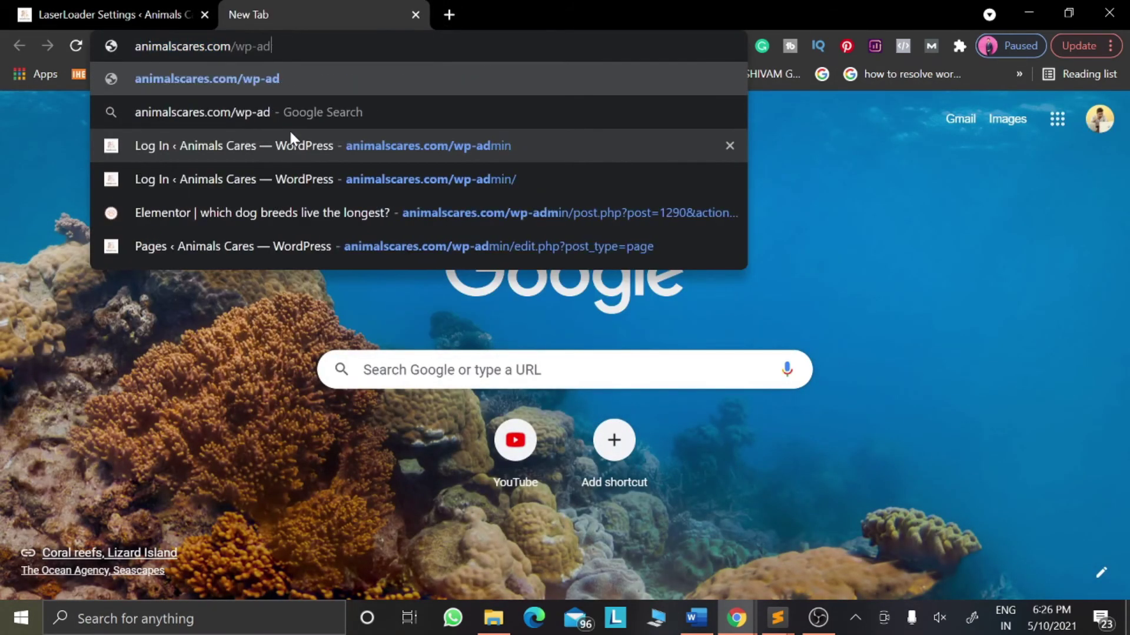
{"action": "key", "text": "BackSpace"}
{"action": "key", "text": "BackSpace"}
{"action": "key", "text": "BackSpace"}
{"action": "key", "text": "BackSpace"}
{"action": "key", "text": "Return"}
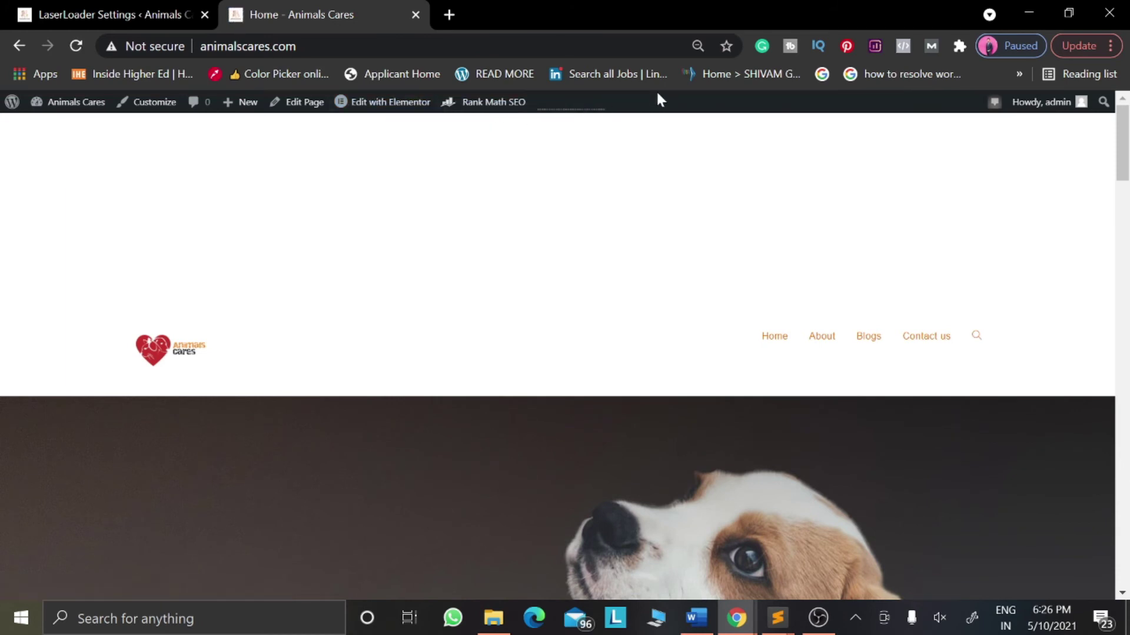
Set the loader bar's color to #00ff66ff and its gradient color to #4700ffff in the LaserLoader settings, and save the changes.
{"action": "left_click", "coordinate": [147, 9]}
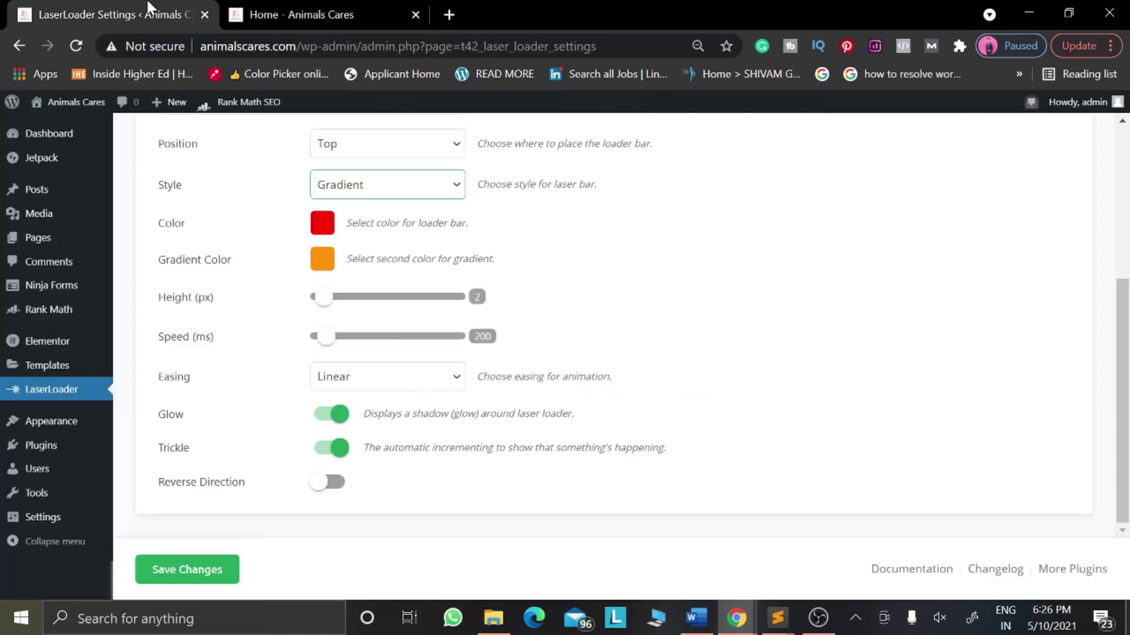
{"action": "left_click", "coordinate": [322, 232]}
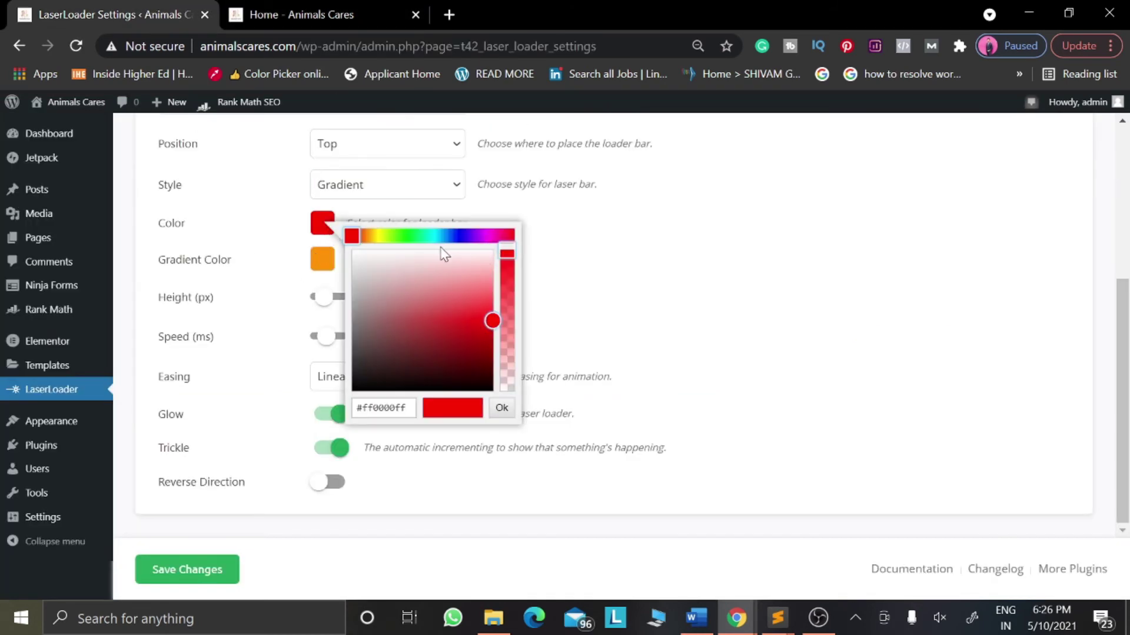
{"action": "left_click", "coordinate": [417, 239]}
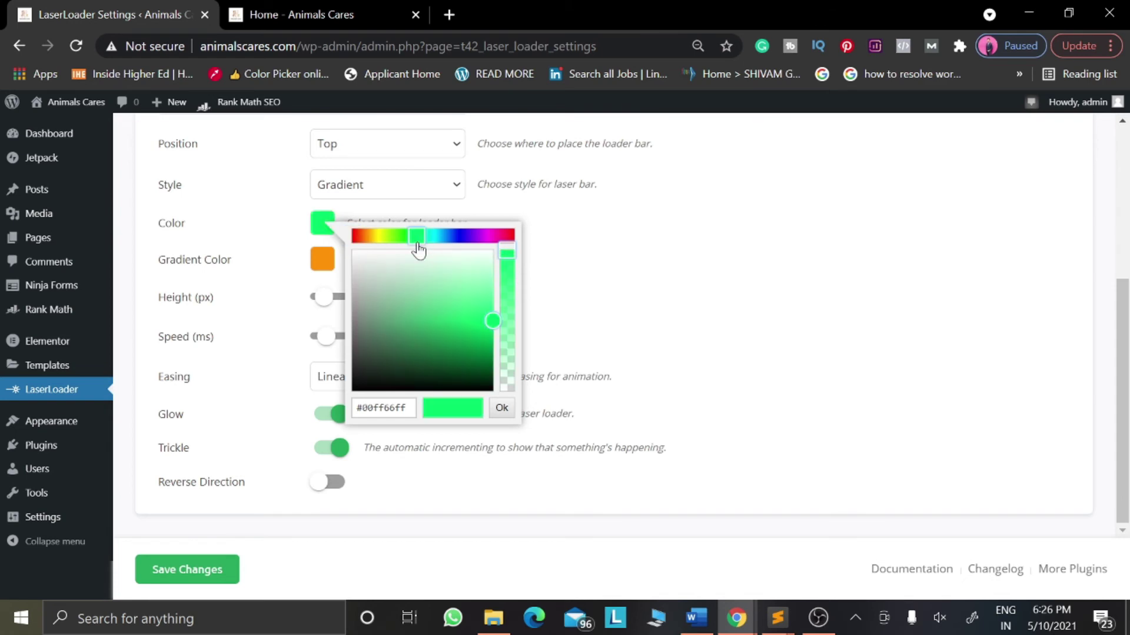
{"action": "left_click", "coordinate": [328, 262]}
{"action": "left_click", "coordinate": [467, 272]}
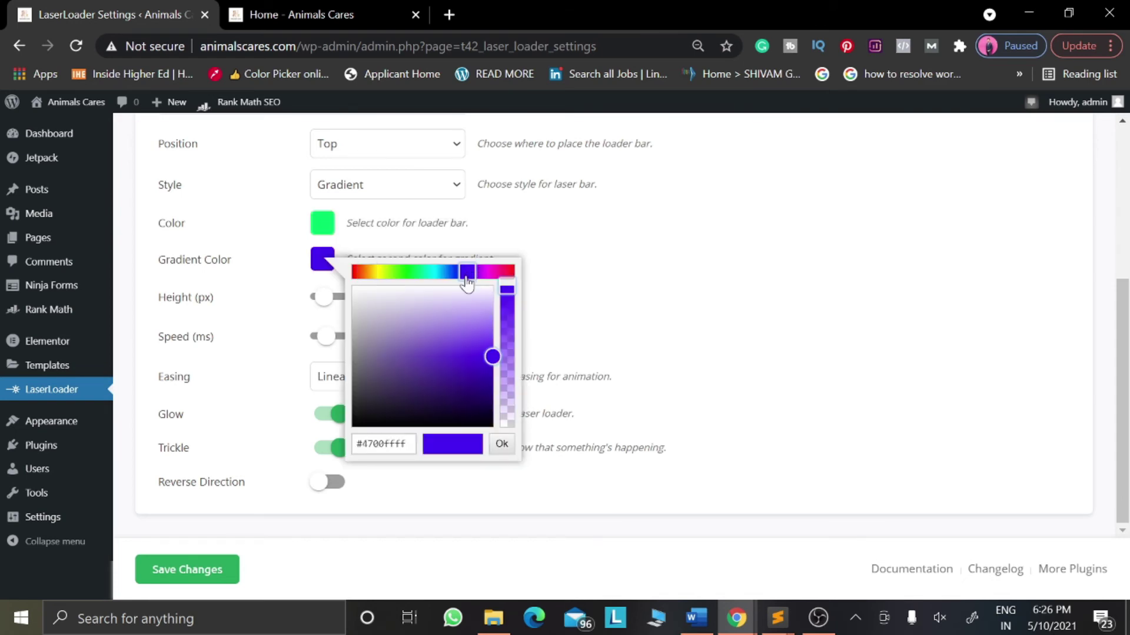
{"action": "left_click", "coordinate": [222, 556]}
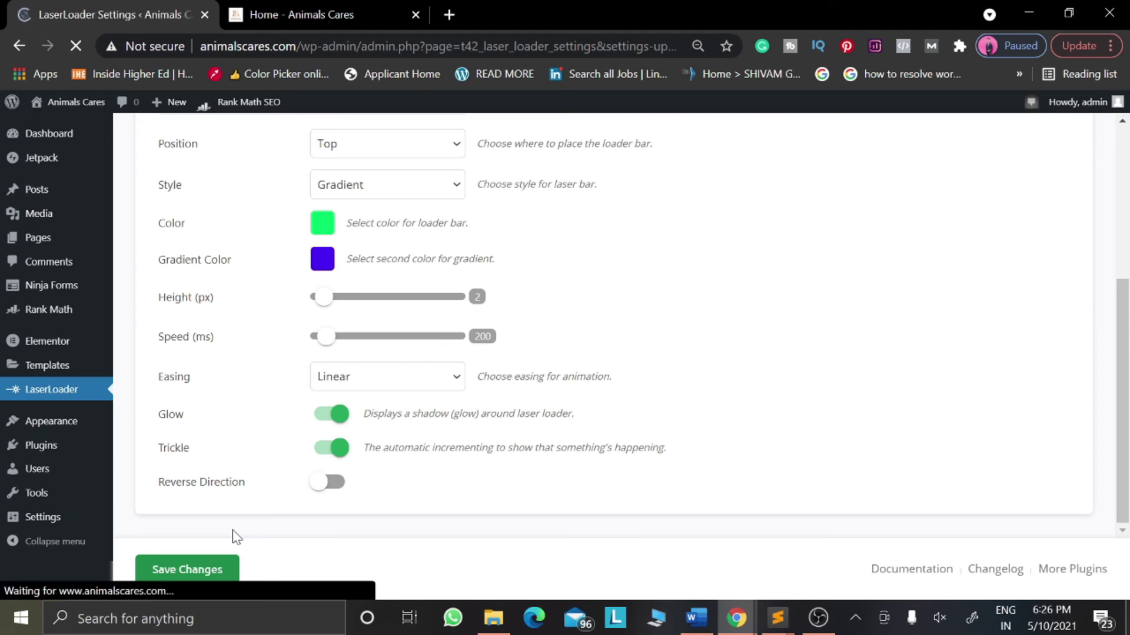
Open the Blogs page on the live site to check the loader bar while it loads.
{"action": "left_click", "coordinate": [318, 11]}
{"action": "left_click", "coordinate": [248, 46]}
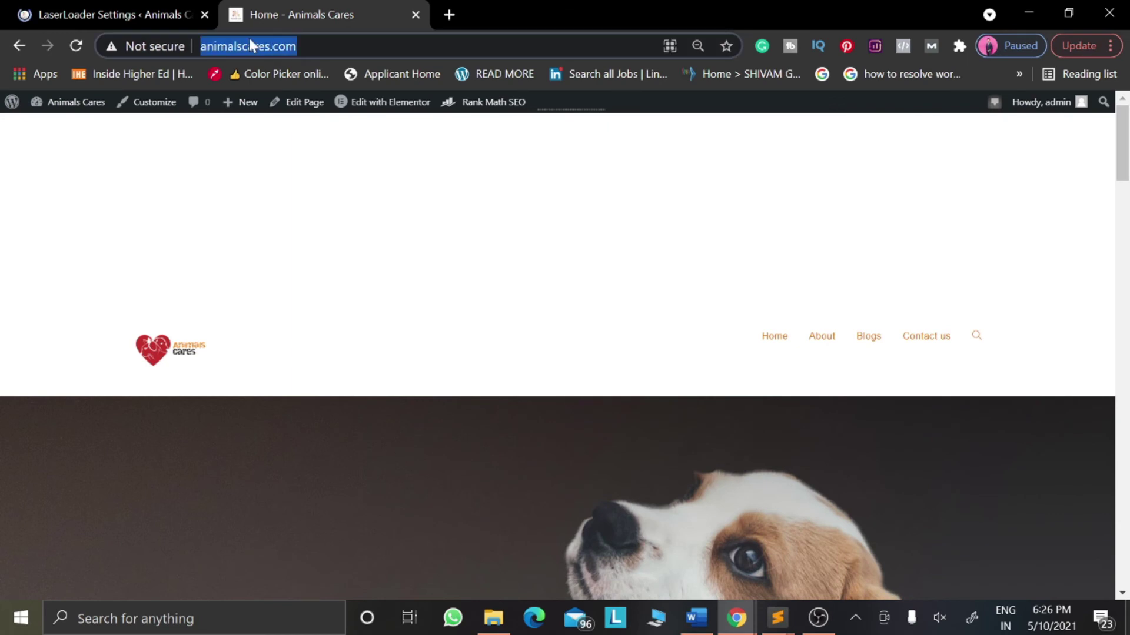
{"action": "left_click", "coordinate": [879, 346]}
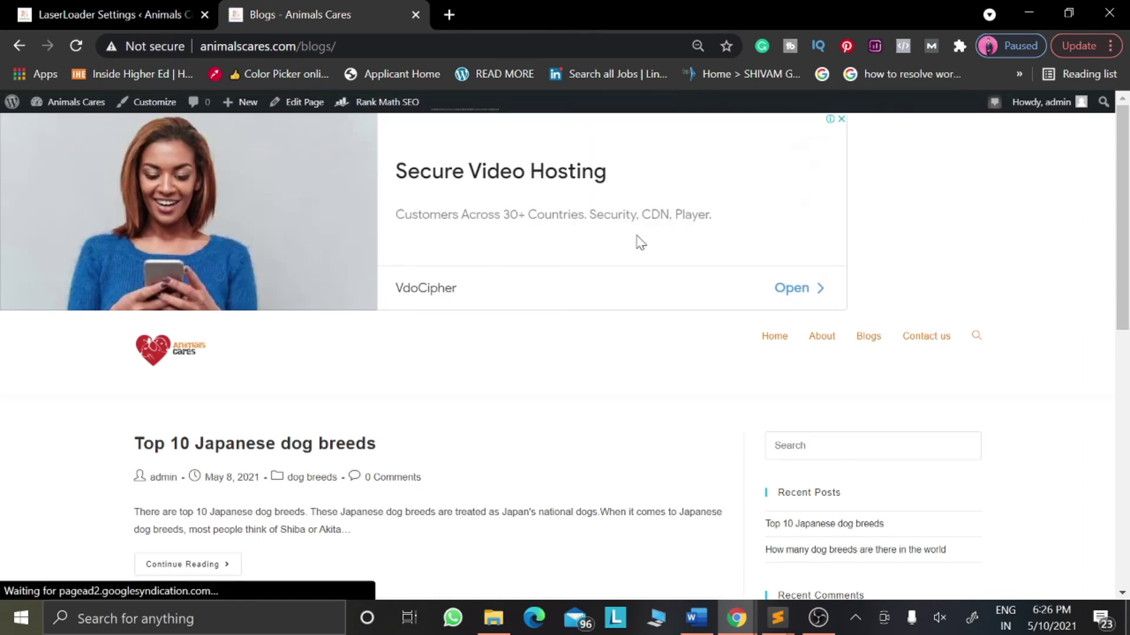
{"action": "scroll", "coordinate": [426, 469], "scroll_direction": "down", "scroll_amount": 3}
Return to the LaserLoader settings, set the loader bar's color to #008effff and switch its style to Color.
{"action": "left_click", "coordinate": [34, 3]}
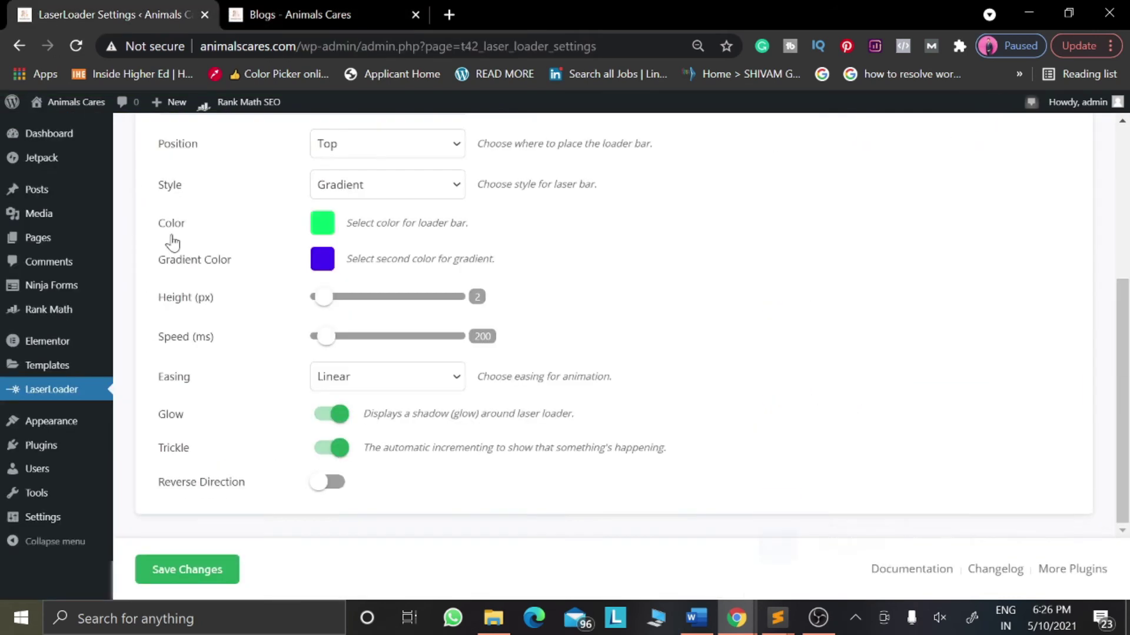
{"action": "left_click", "coordinate": [325, 222]}
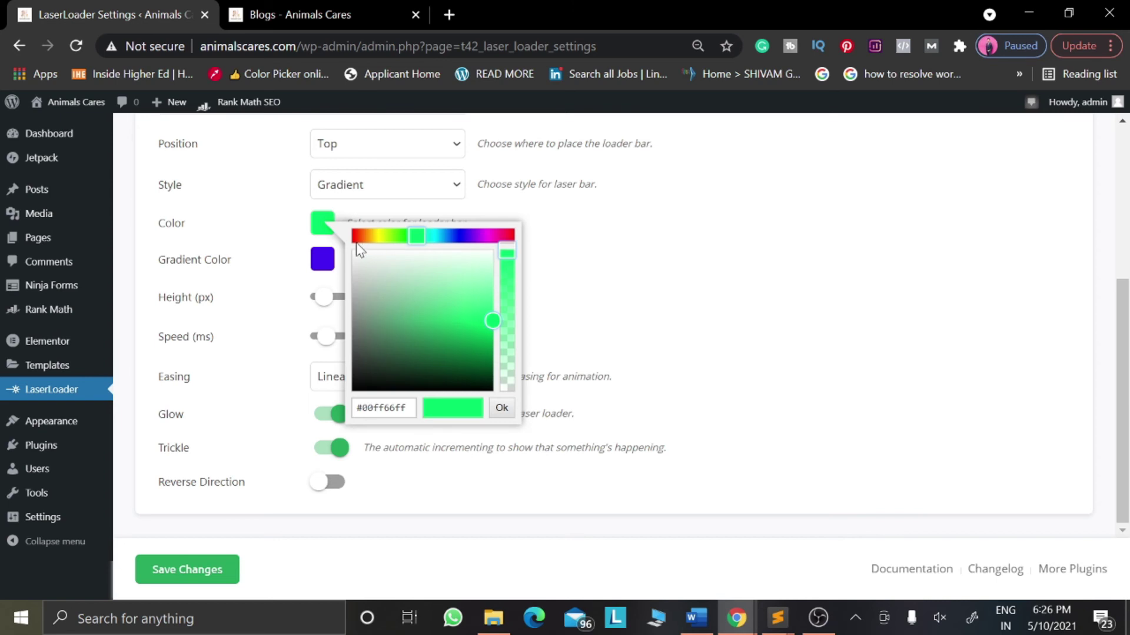
{"action": "left_click_drag", "start_coordinate": [437, 237], "coordinate": [446, 250]}
{"action": "left_click", "coordinate": [364, 180]}
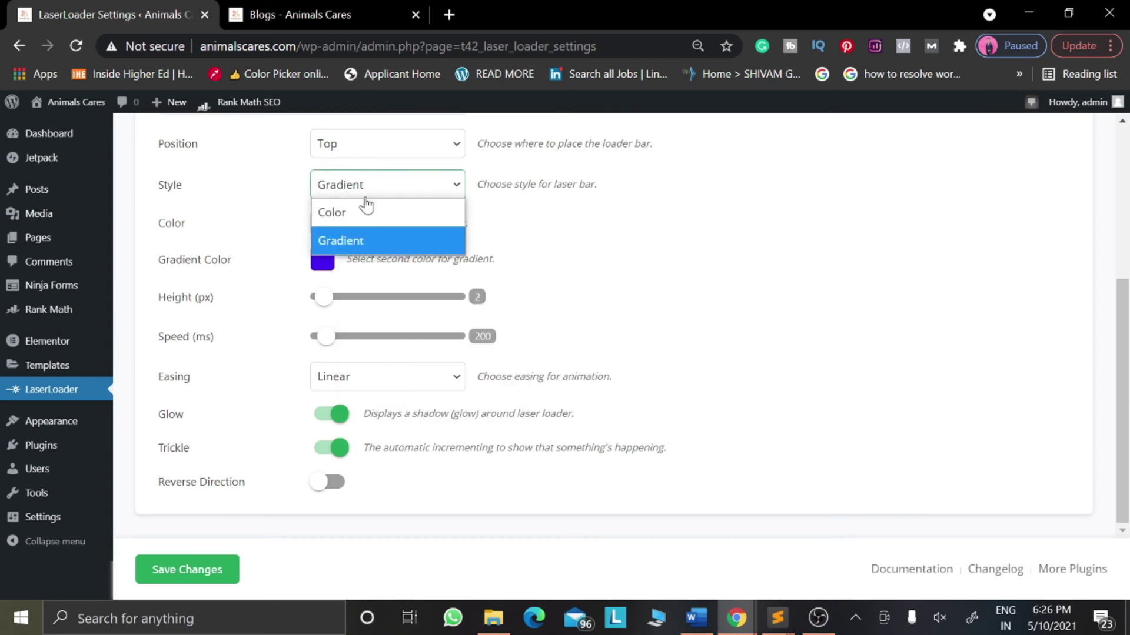
{"action": "left_click", "coordinate": [370, 211]}
Try several hues for the loader bar, set its color to #ff0049ff and save the changes.
{"action": "left_click", "coordinate": [328, 258]}
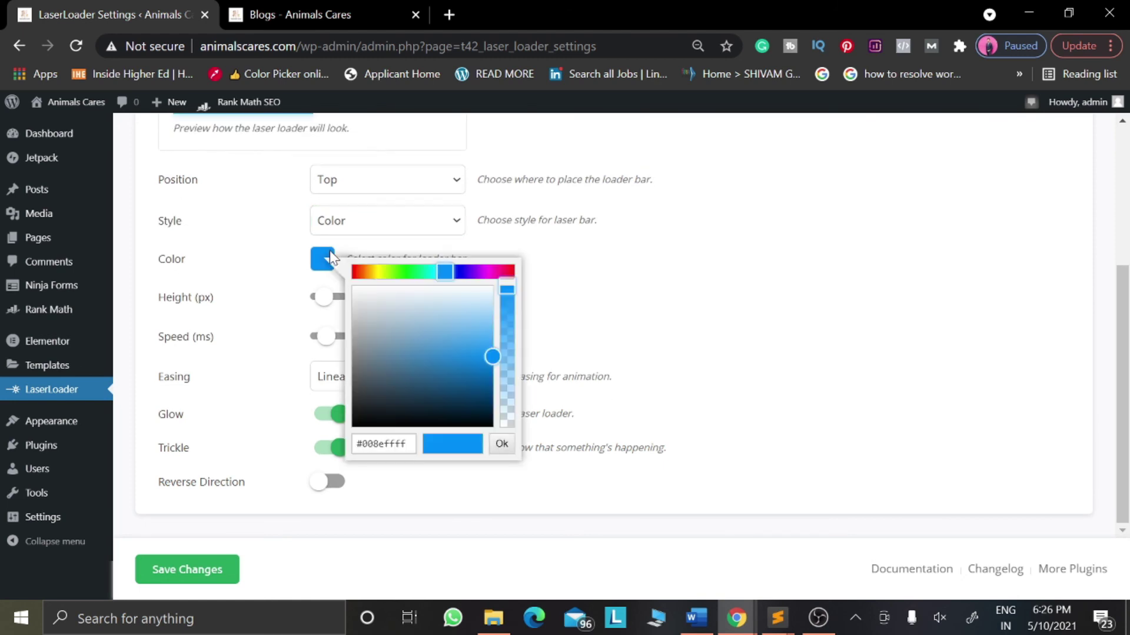
{"action": "left_click", "coordinate": [354, 275]}
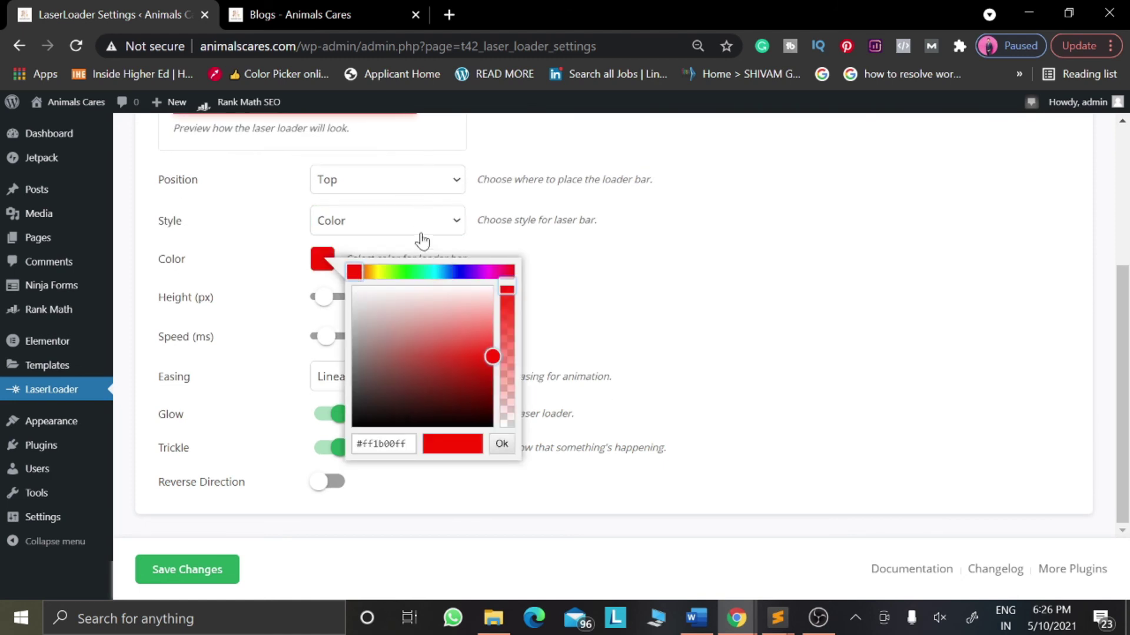
{"action": "left_click", "coordinate": [403, 273]}
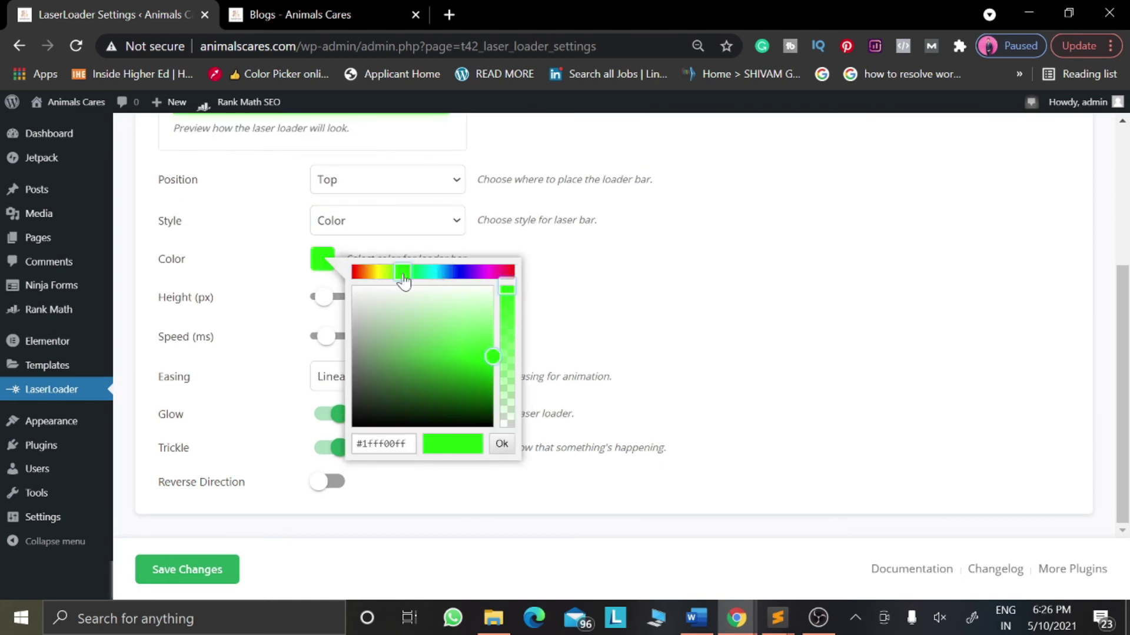
{"action": "left_click", "coordinate": [374, 274]}
{"action": "left_click", "coordinate": [432, 273]}
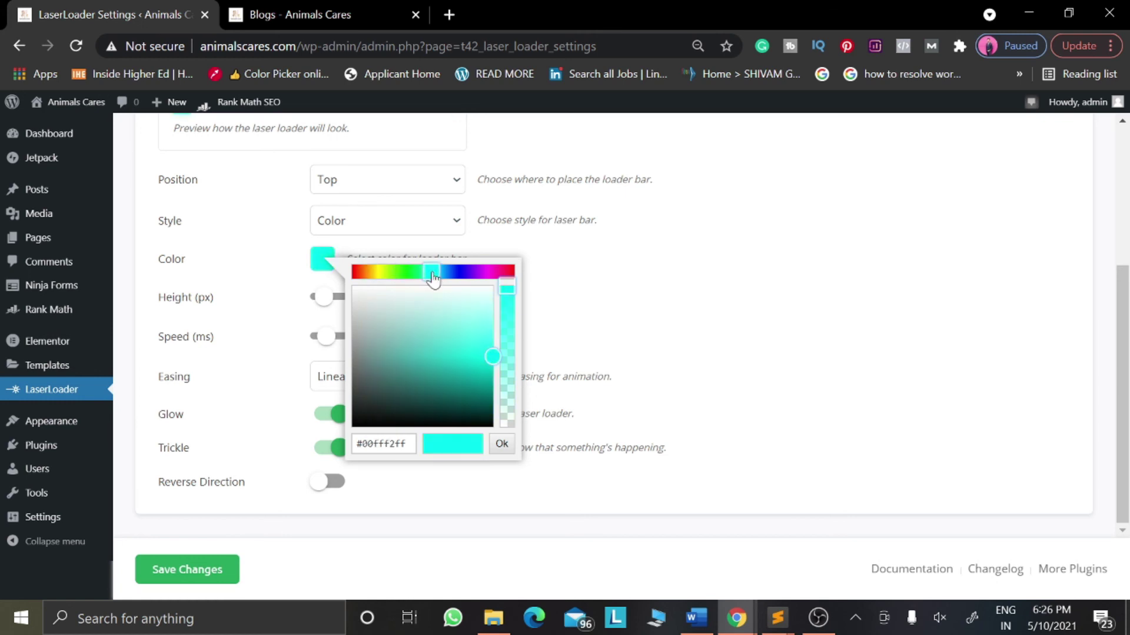
{"action": "left_click", "coordinate": [467, 273]}
{"action": "left_click", "coordinate": [494, 274]}
{"action": "left_click", "coordinate": [506, 271]}
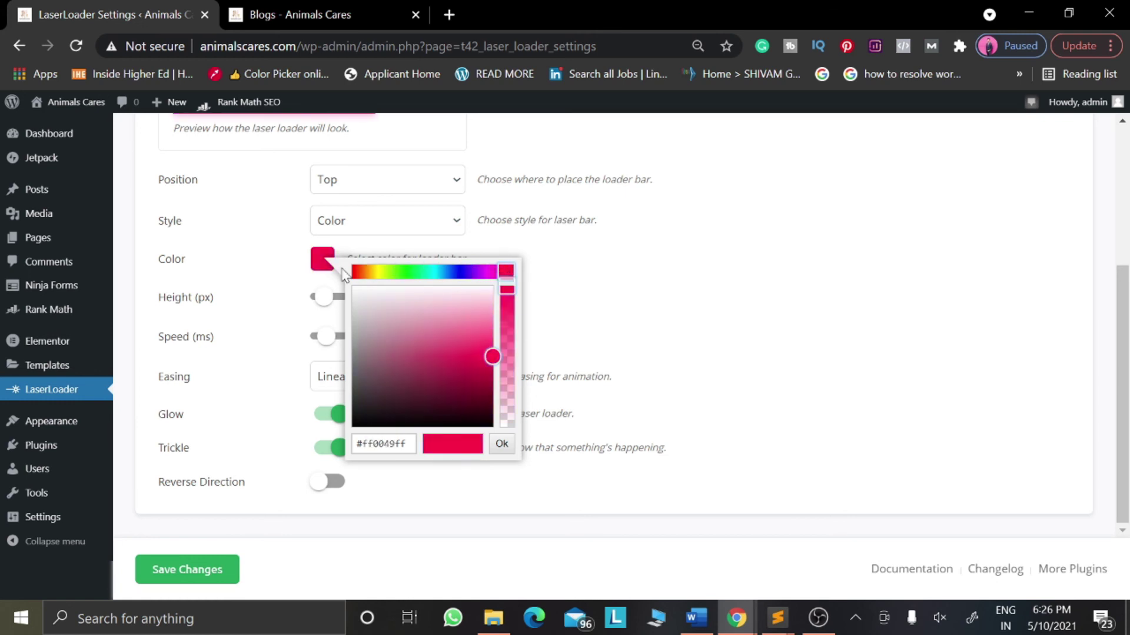
{"action": "left_click", "coordinate": [616, 429]}
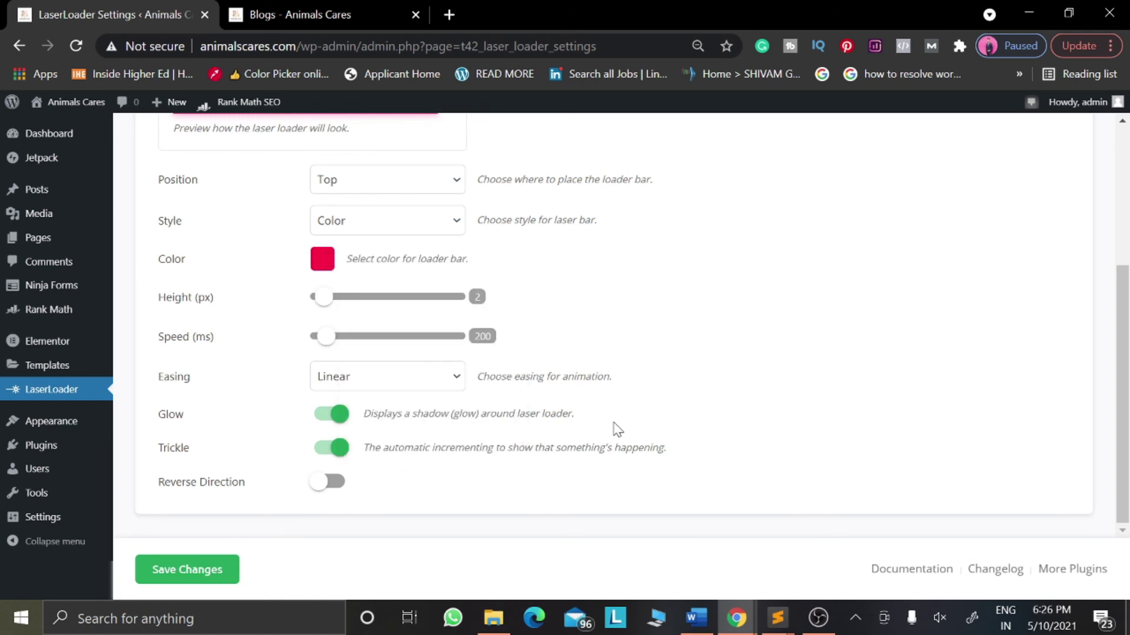
{"action": "left_click", "coordinate": [196, 571]}
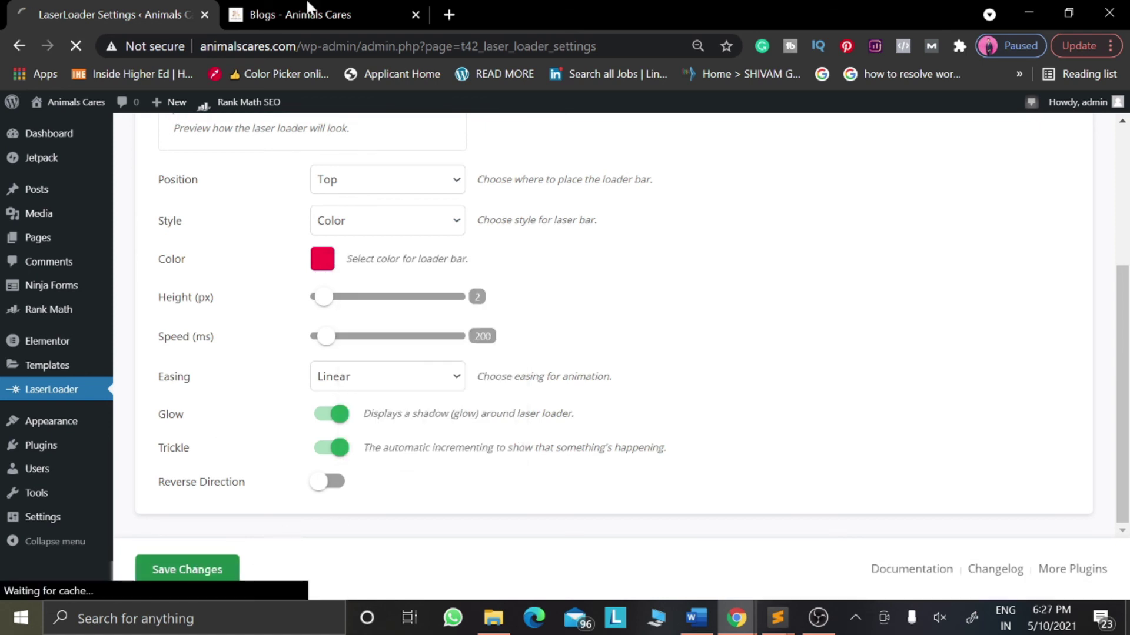
Open the "Top 10 Japanese dog breeds" post on the live site to check the loader bar, and return to the LaserLoader settings.
{"action": "left_click", "coordinate": [305, 8]}
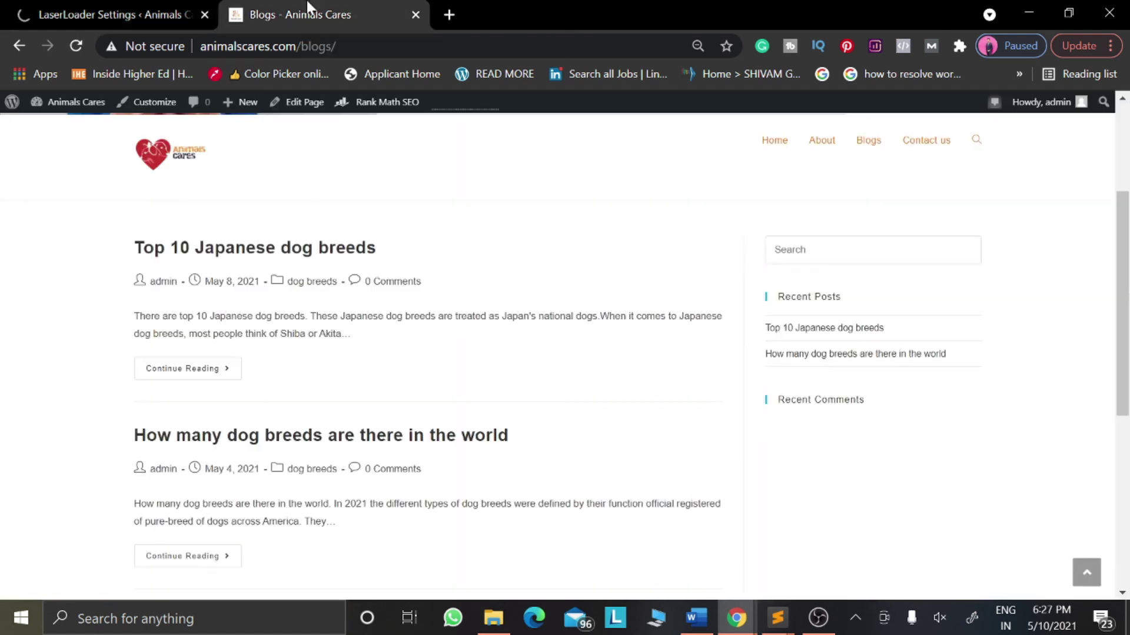
{"action": "left_click", "coordinate": [334, 253]}
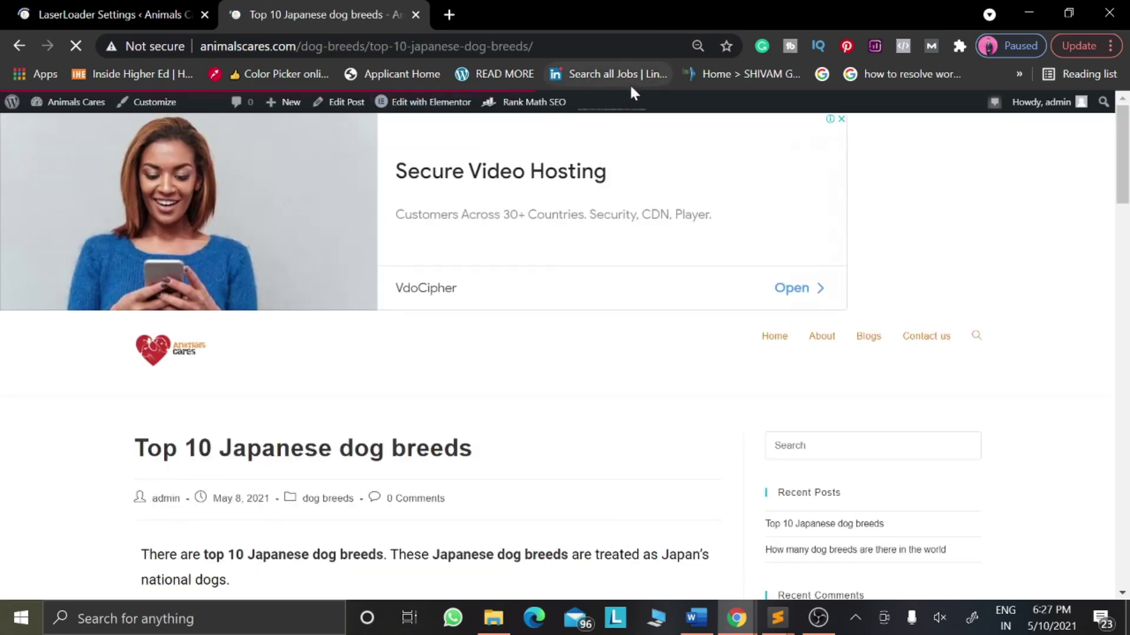
{"action": "scroll", "coordinate": [575, 327], "scroll_direction": "down", "scroll_amount": 5}
{"action": "scroll", "coordinate": [575, 325], "scroll_direction": "down", "scroll_amount": 15}
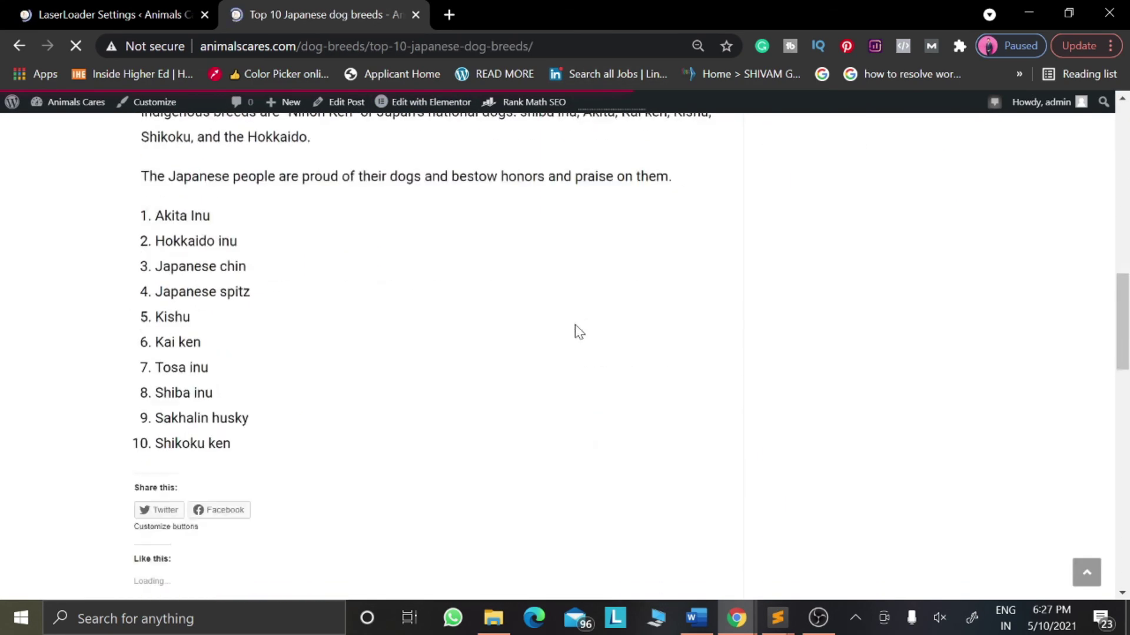
{"action": "scroll", "coordinate": [576, 327], "scroll_direction": "up", "scroll_amount": 3}
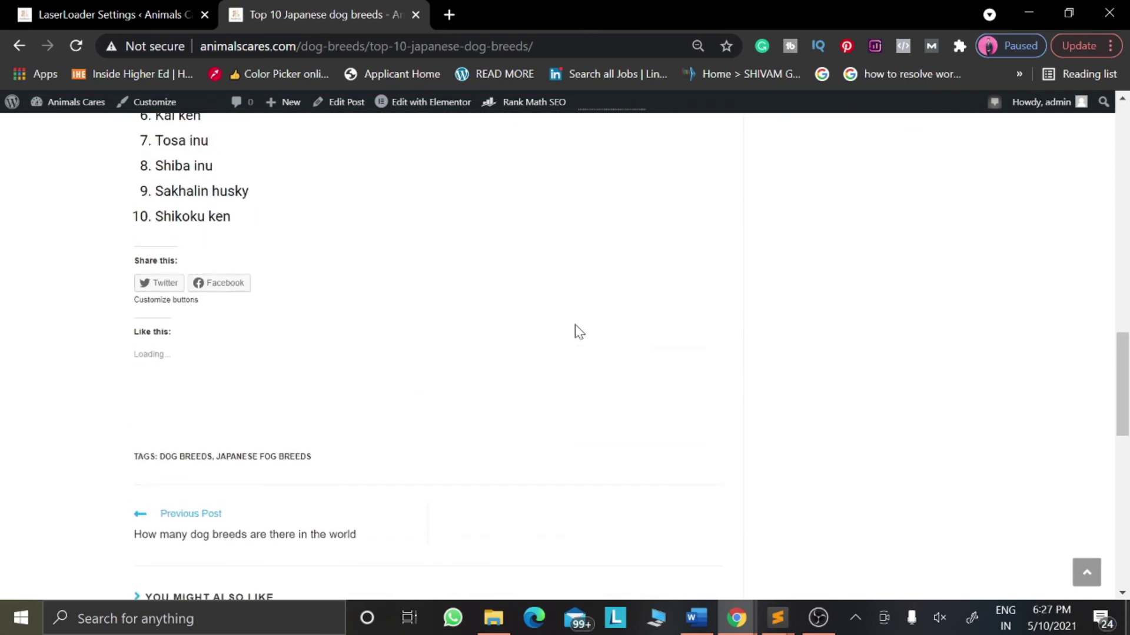
{"action": "scroll", "coordinate": [574, 325], "scroll_direction": "down", "scroll_amount": 10}
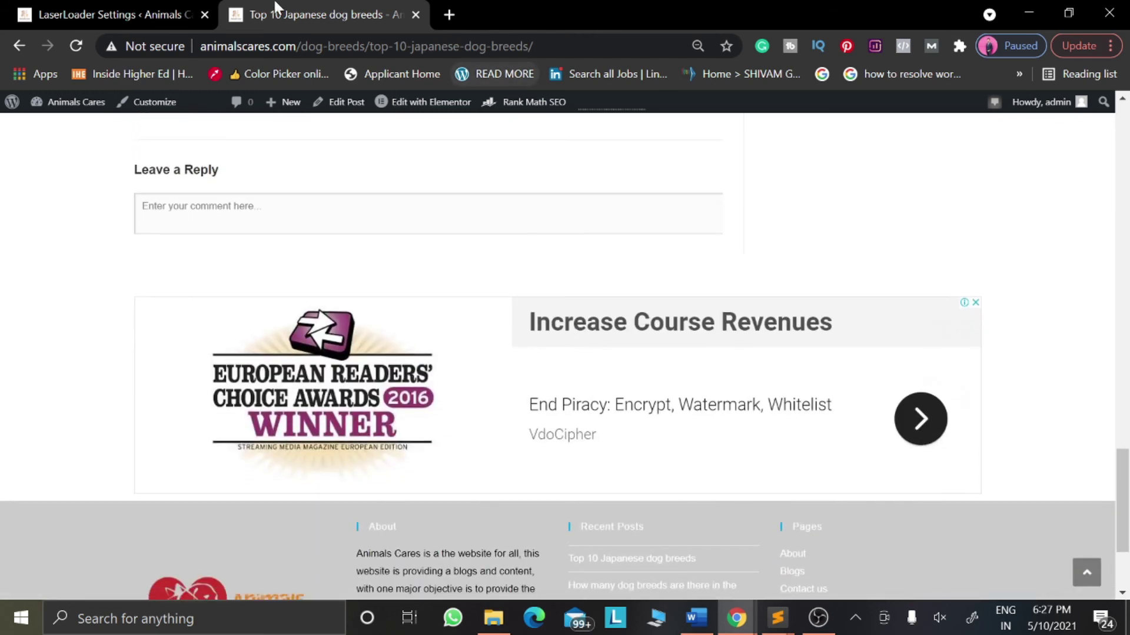
{"action": "left_click", "coordinate": [130, 3]}
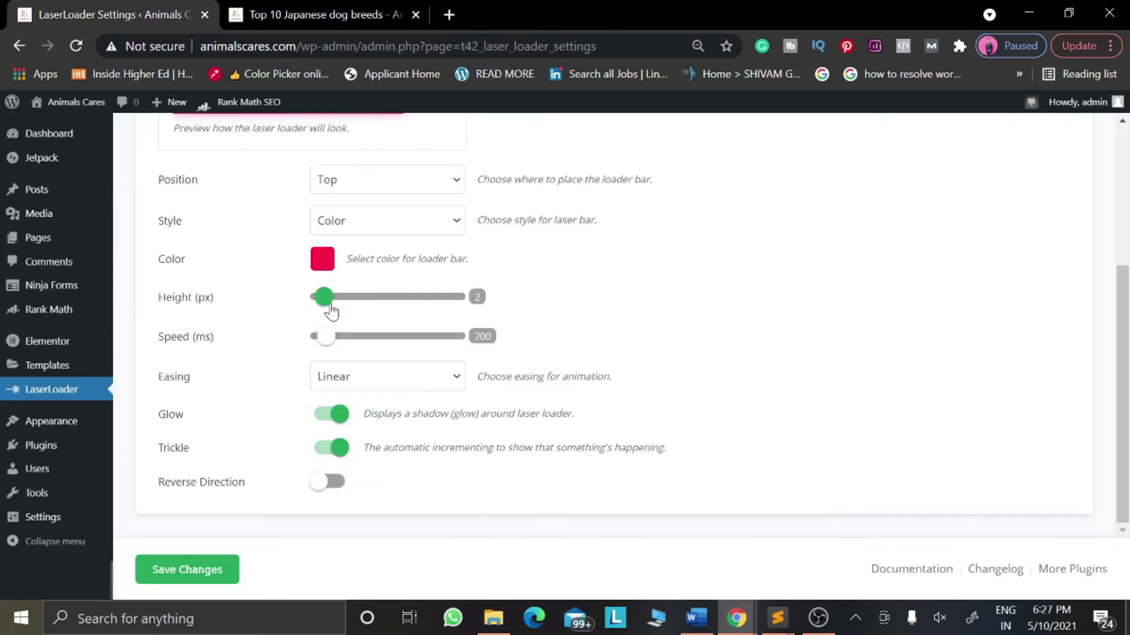
{"action": "left_click", "coordinate": [818, 618]}
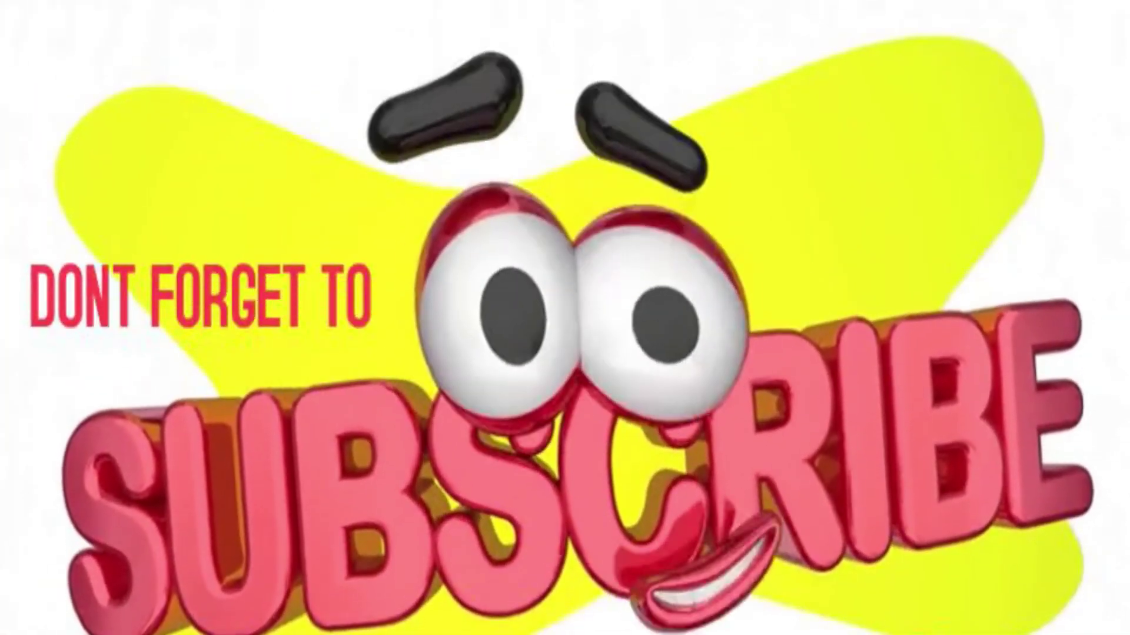